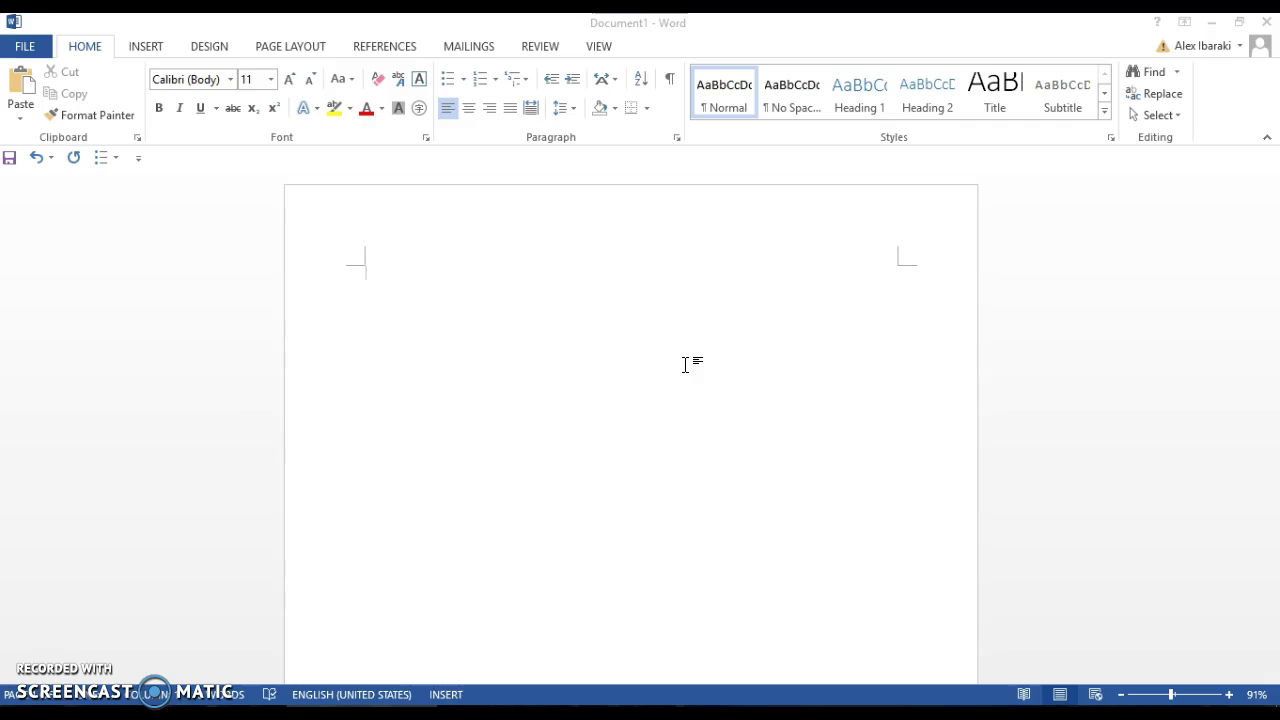
- Choose No Spacing in the Home Styles gallery for the empty Document1
{"action": "left_click", "coordinate": [411, 360]}
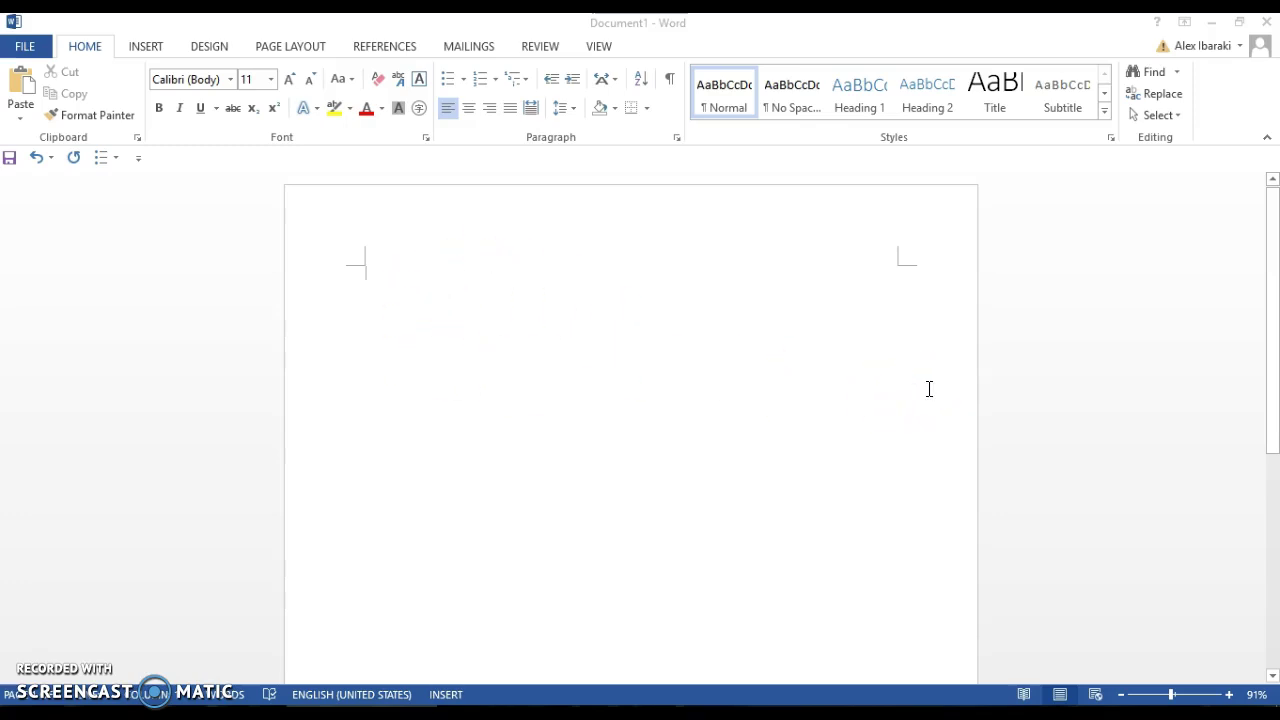
- Apply No Spacing and set the font to Times New Roman at 12 pt
{"action": "left_click", "coordinate": [789, 111]}
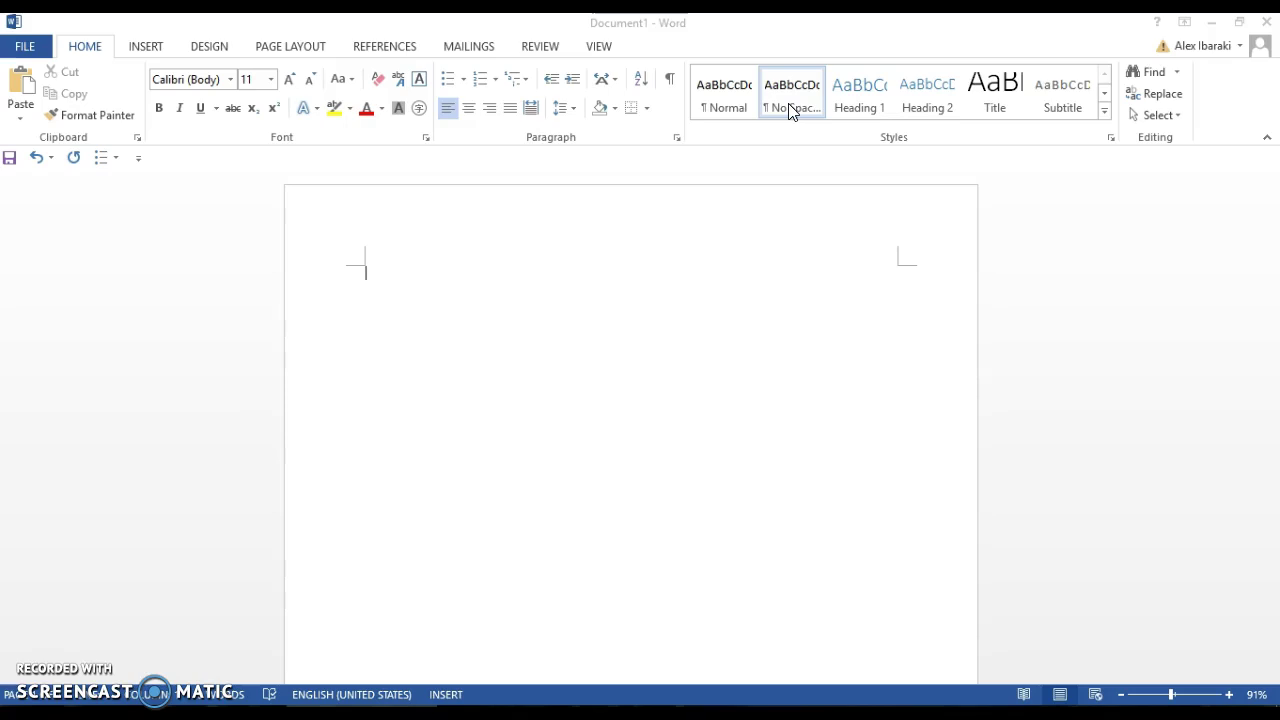
{"action": "left_click", "coordinate": [231, 80]}
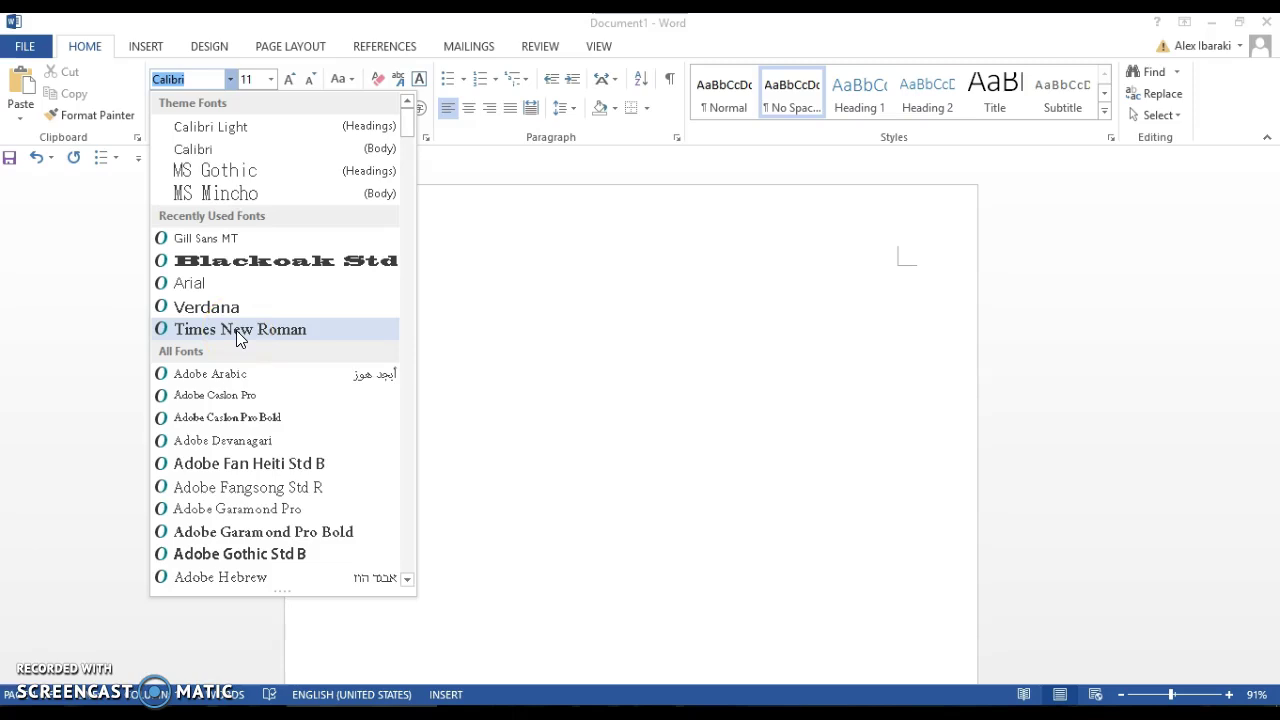
{"action": "left_click", "coordinate": [236, 330]}
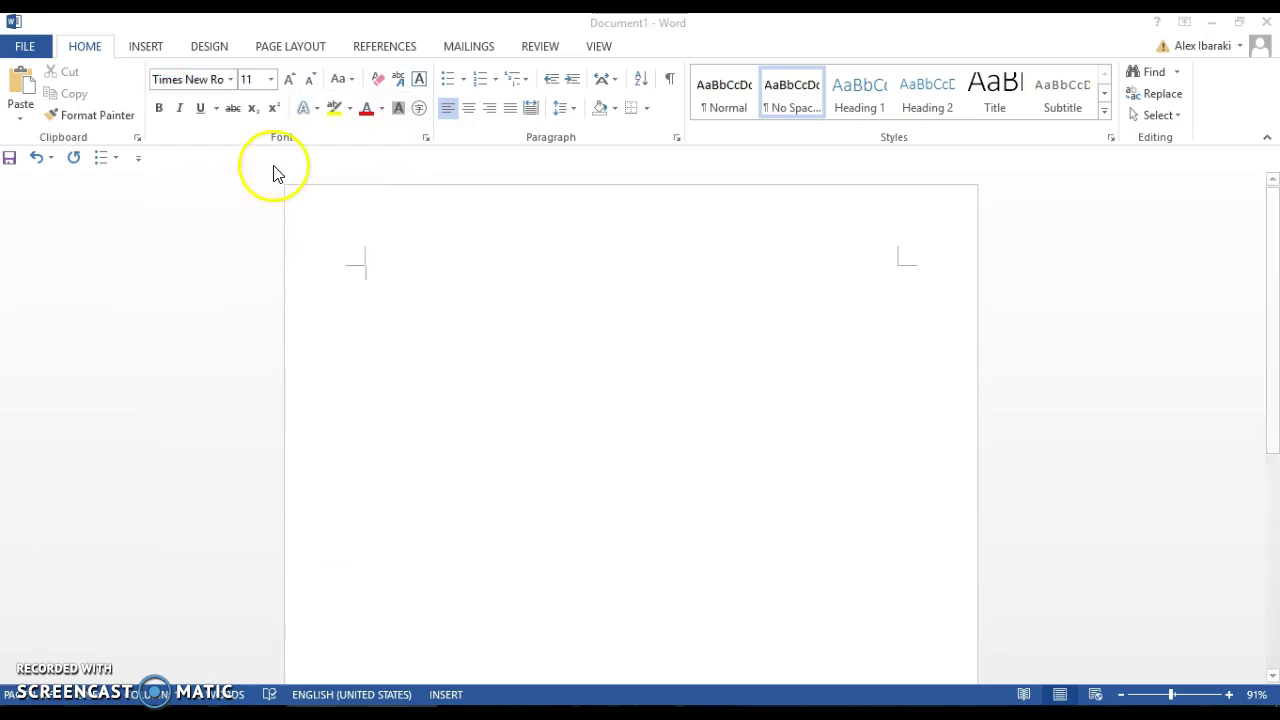
{"action": "left_click", "coordinate": [271, 79]}
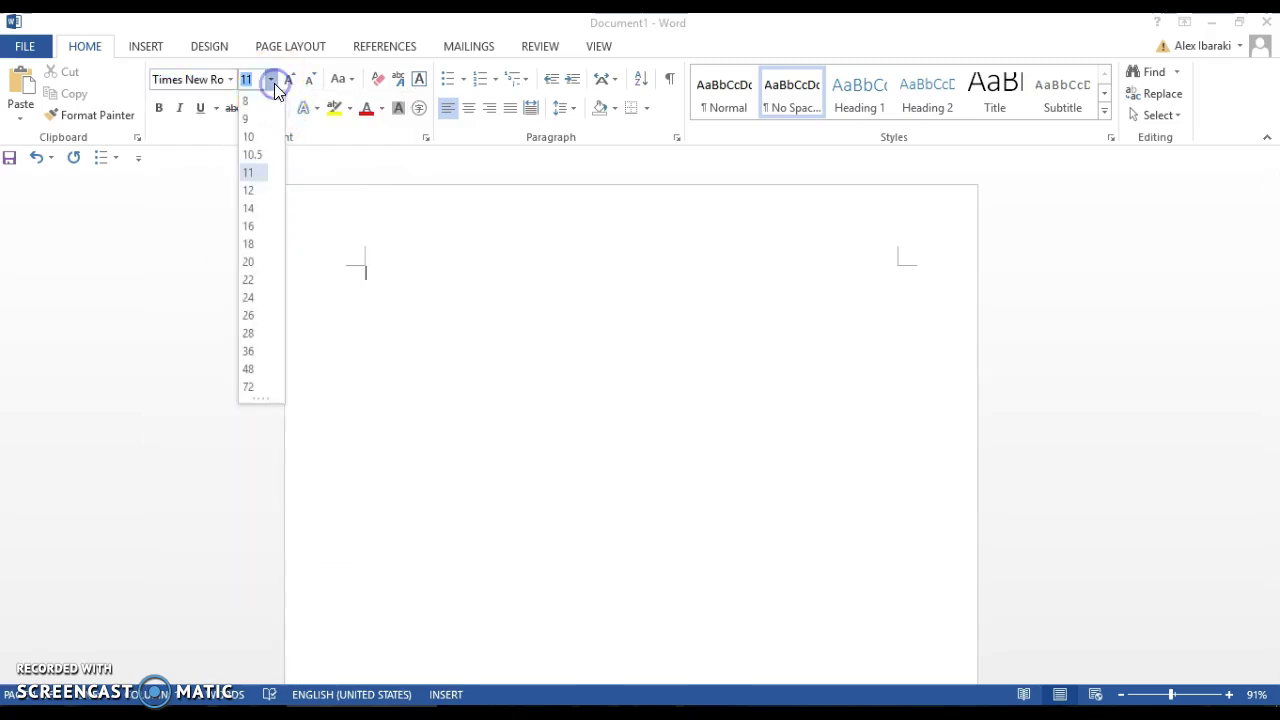
{"action": "left_click", "coordinate": [250, 190]}
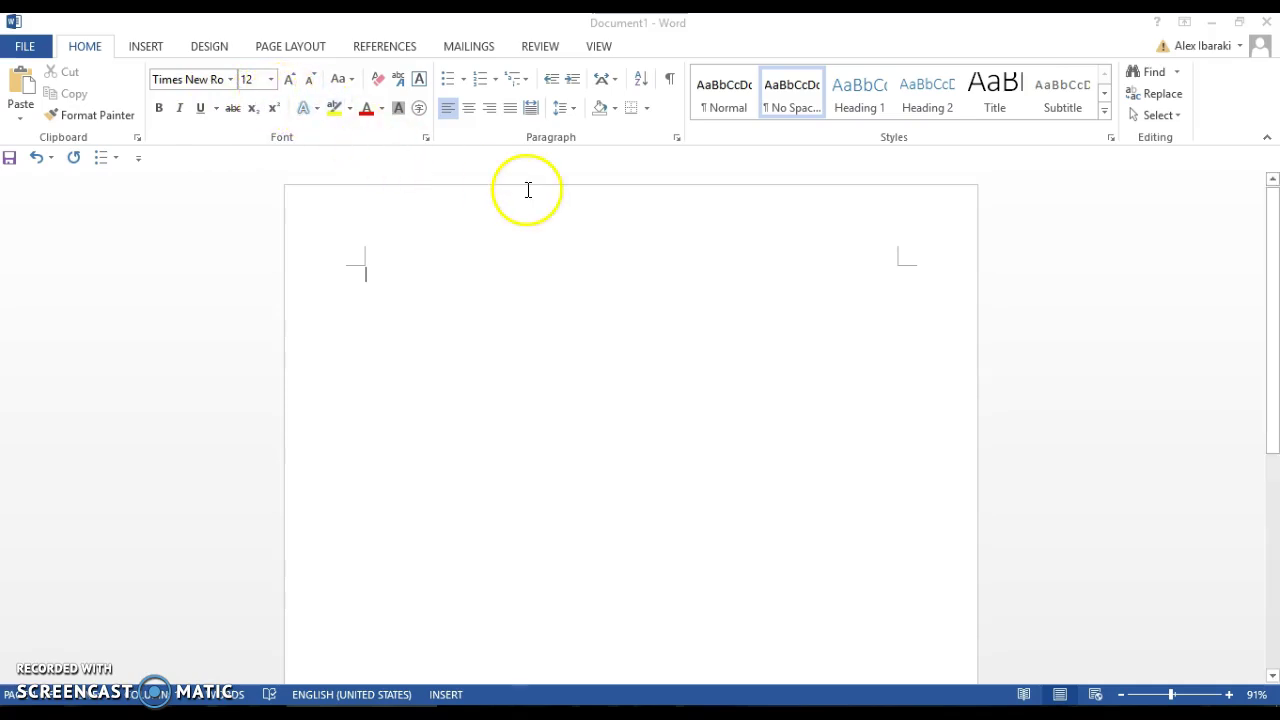
- Set the line and paragraph spacing to 2.0
{"action": "left_click", "coordinate": [574, 109]}
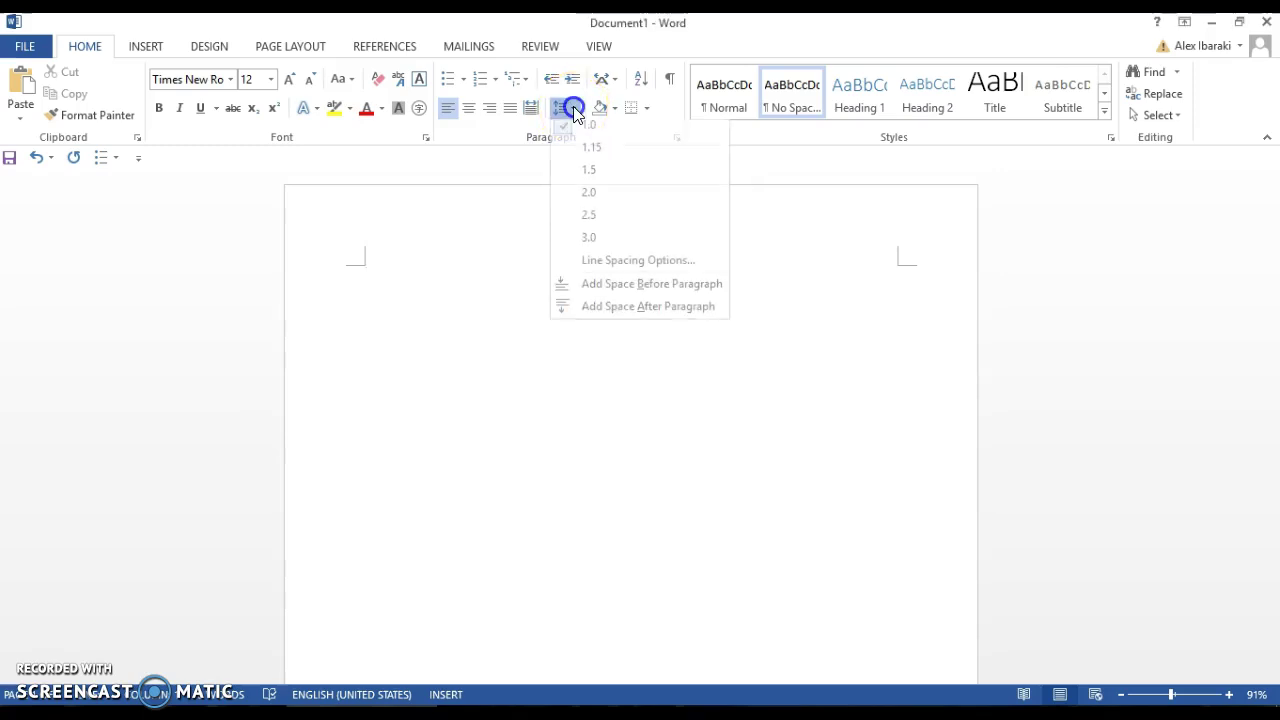
{"action": "left_click", "coordinate": [611, 200]}
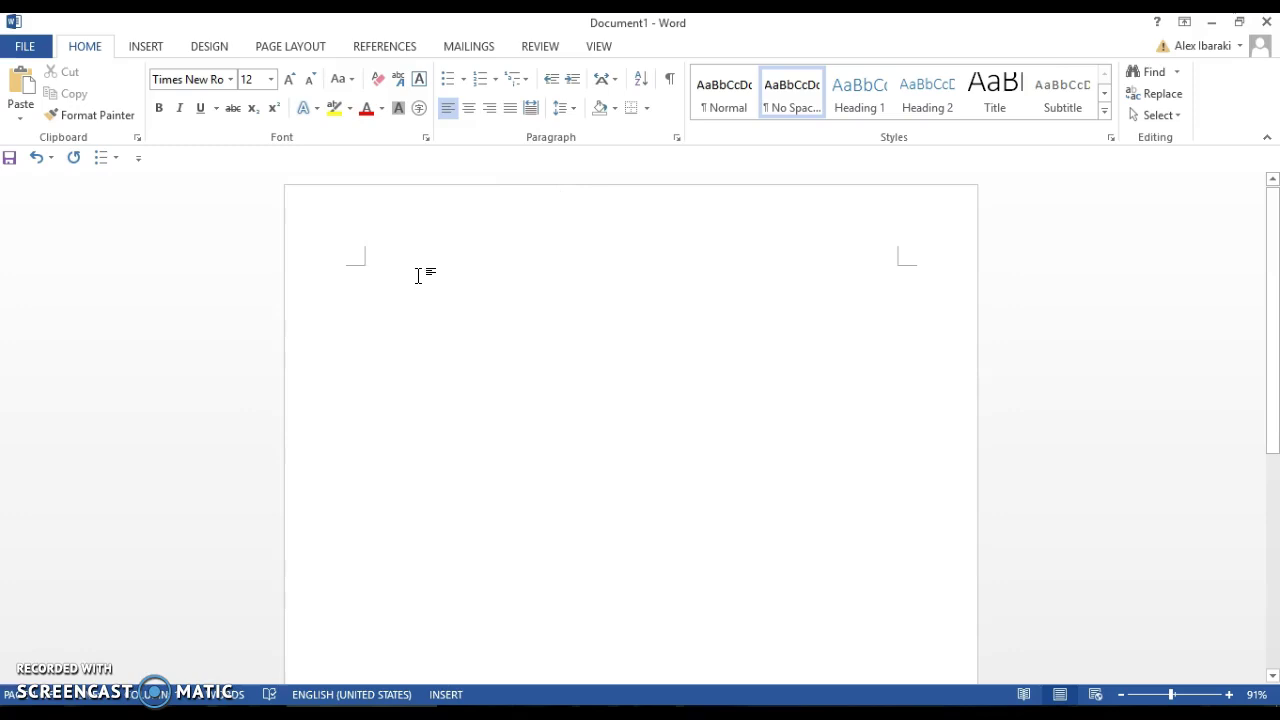
- Type the heading lines: student name, professor's name, ESL21A and 04 October 2016
{"action": "type", "text": "First"}
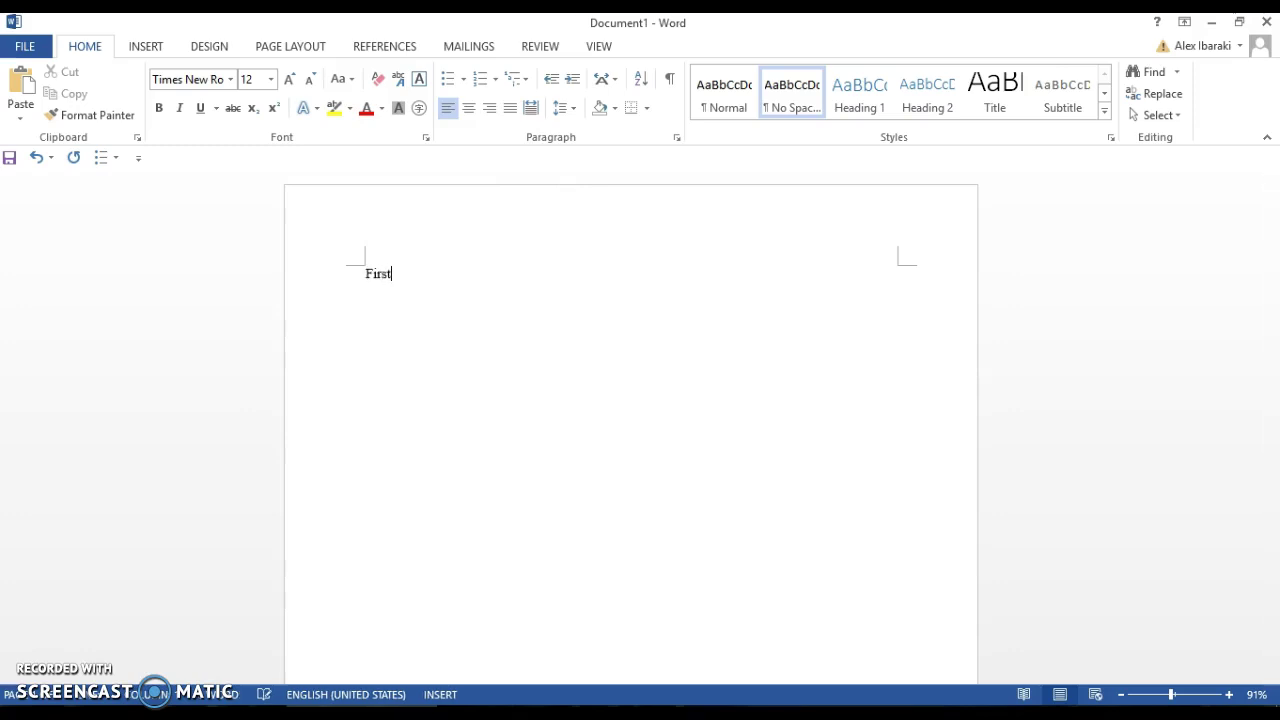
{"action": "type", "text": "name Las"}
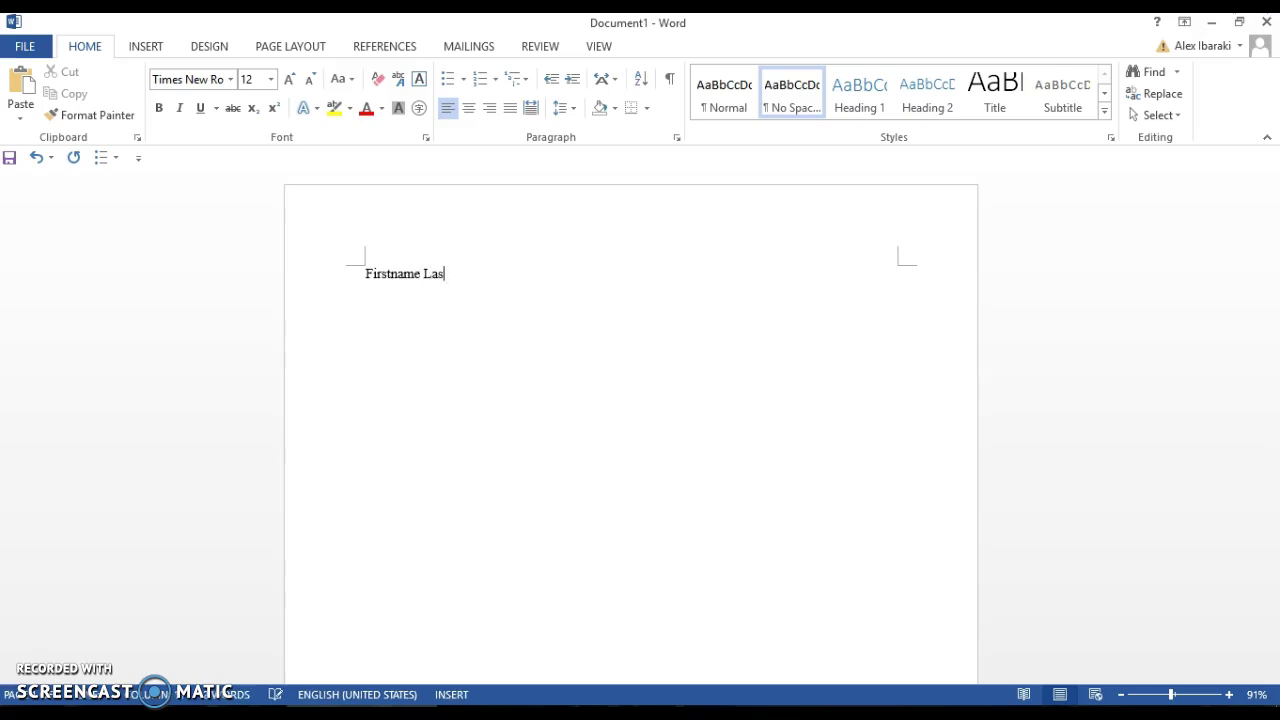
{"action": "type", "text": "tname"}
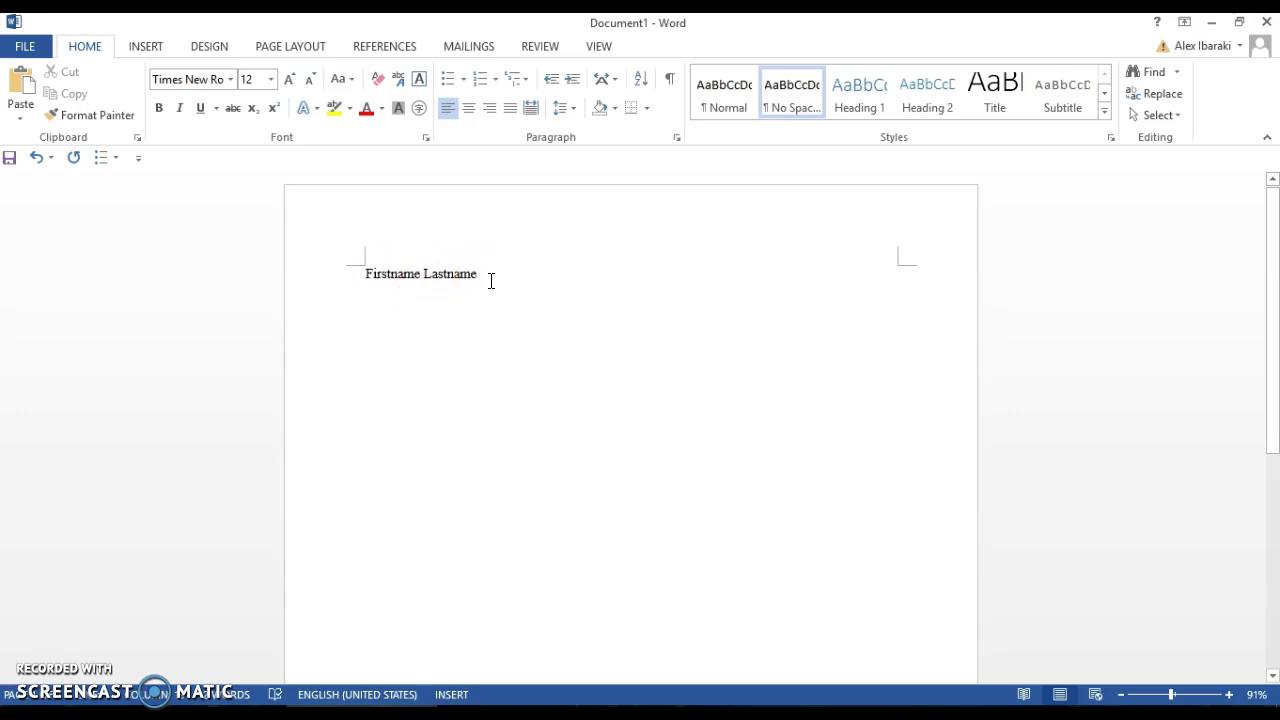
{"action": "key", "text": "Return"}
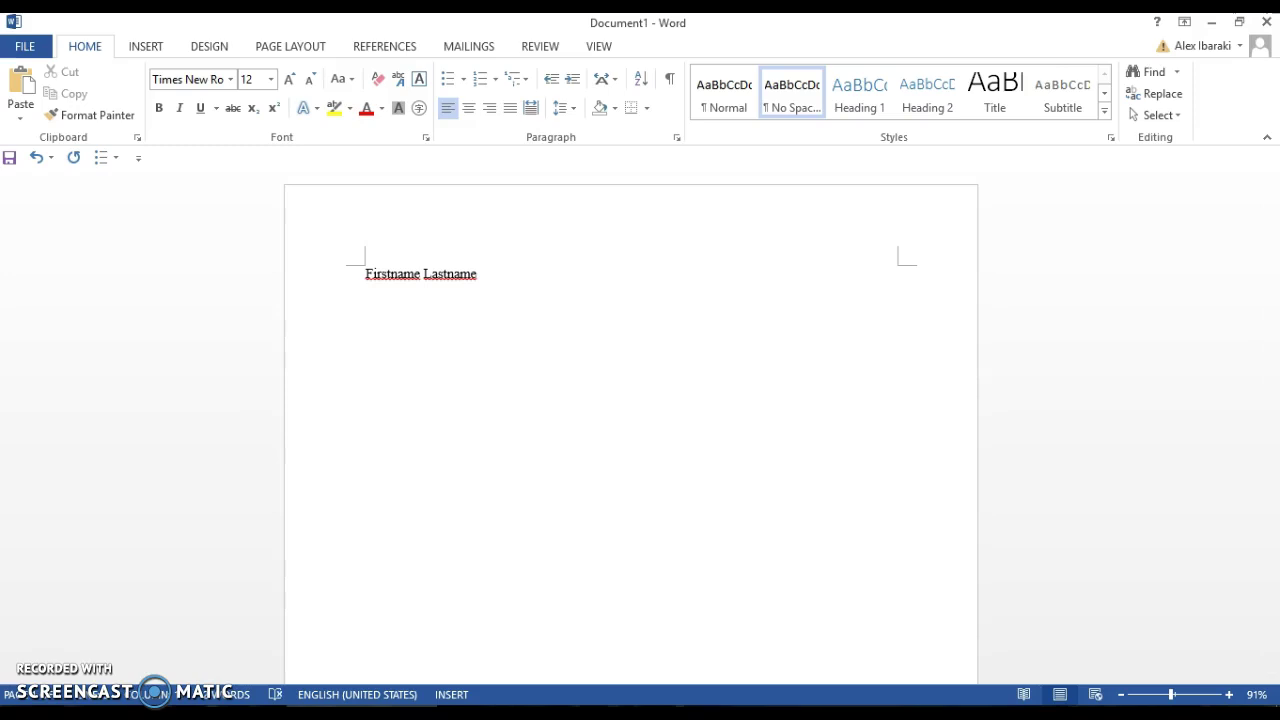
{"action": "type", "text": "Lastname of professor"}
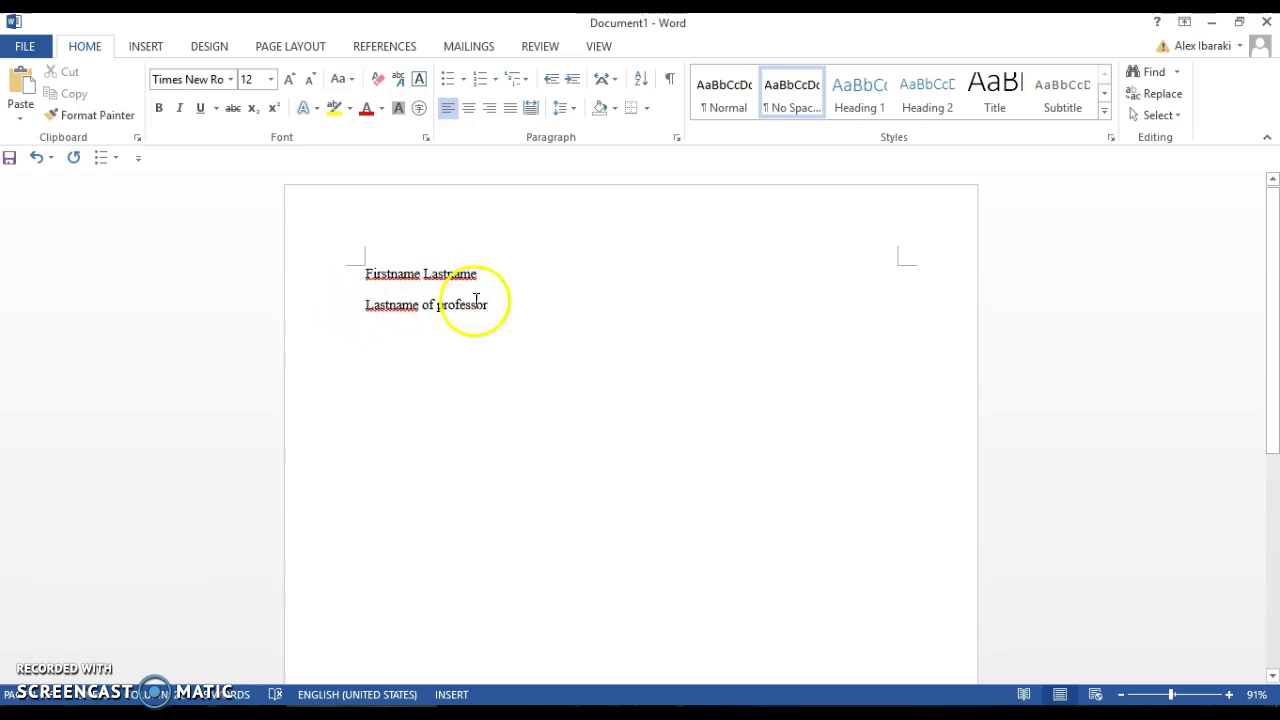
{"action": "key", "text": "Return"}
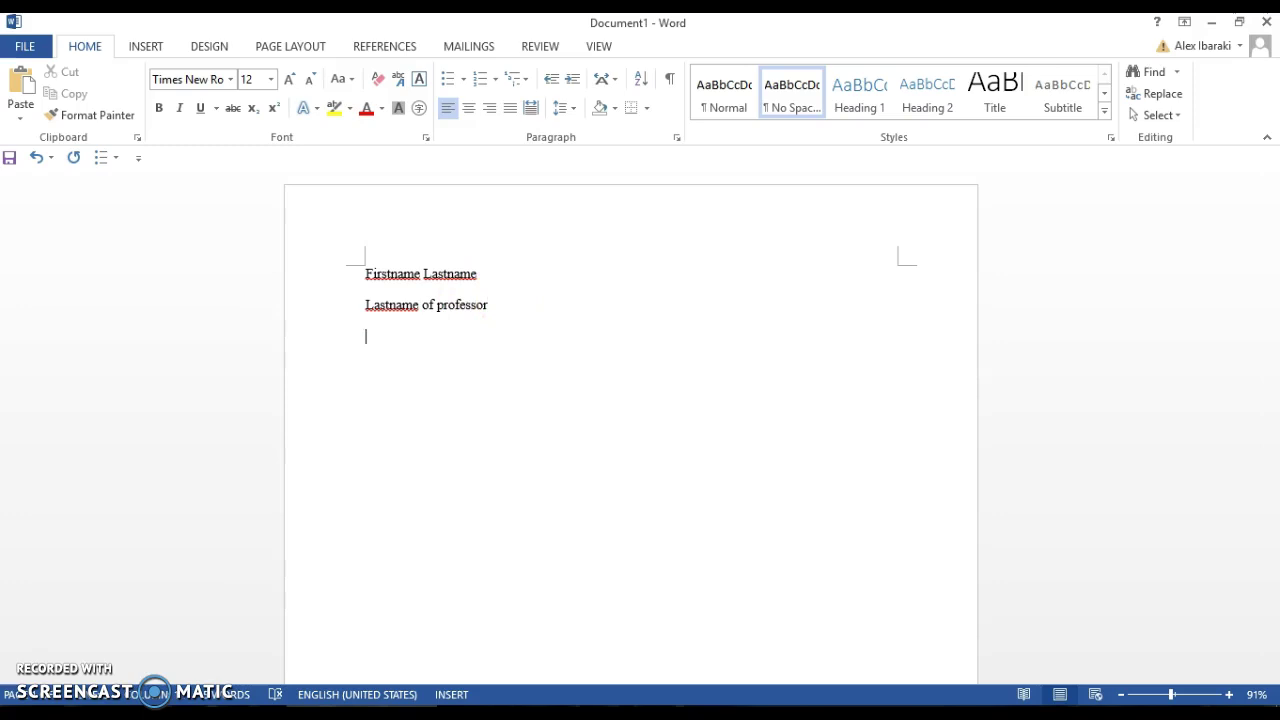
{"action": "type", "text": "ESL21A"}
{"action": "key", "text": "Return"}
{"action": "type", "text": "04 Octob"}
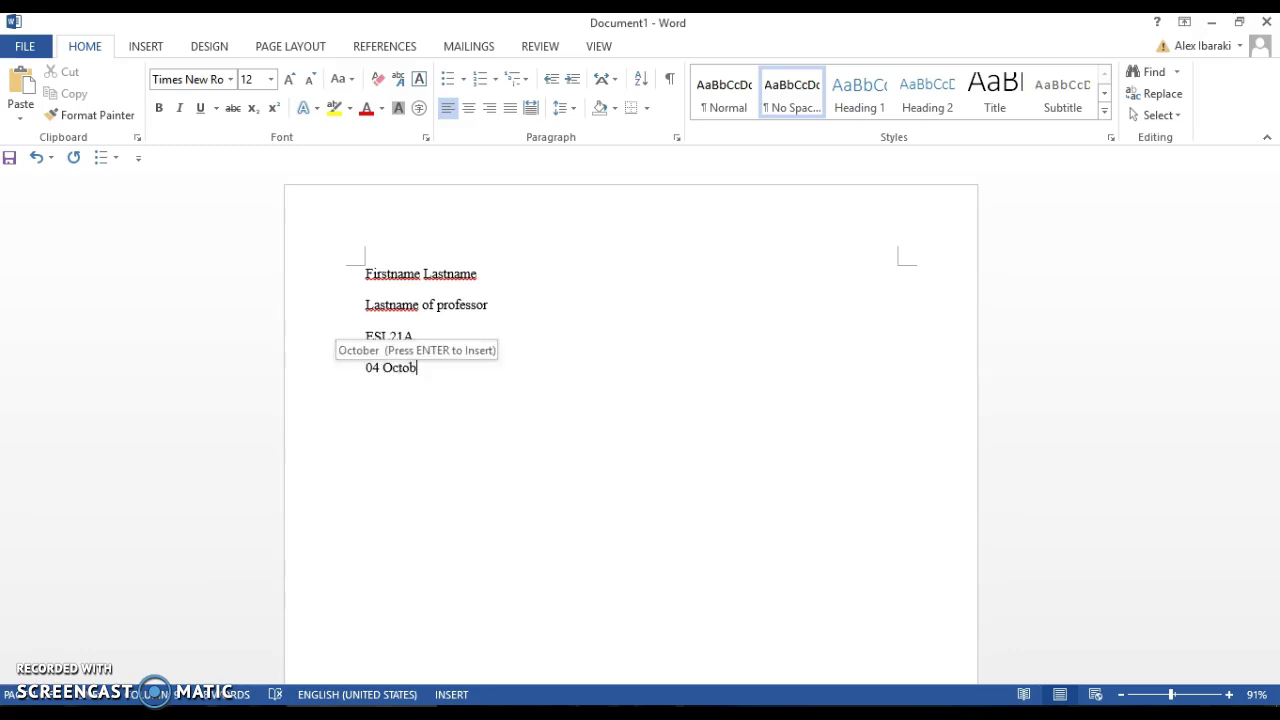
{"action": "key", "text": "Return"}
{"action": "type", "text": "2"}
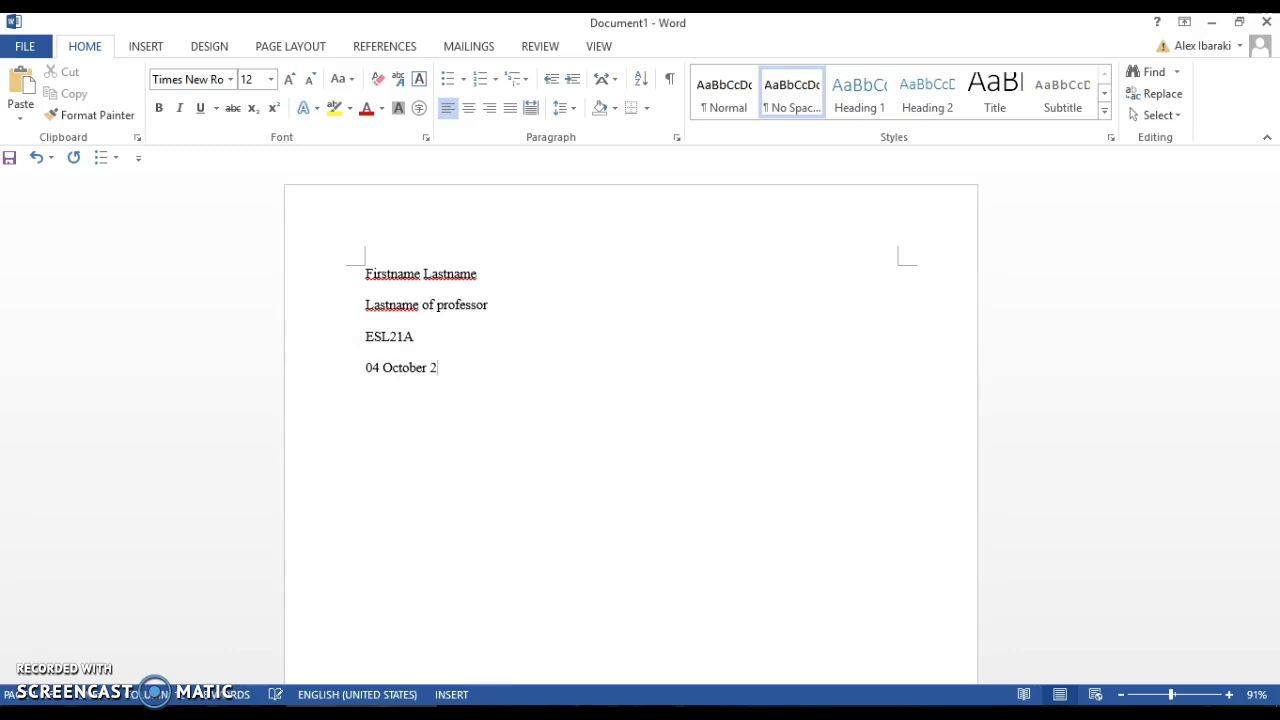
{"action": "type", "text": "016"}
- Add a centered line 'Title, No Bold, No Highlight' below the date, then start a new line
{"action": "key", "text": "Return"}
{"action": "left_click", "coordinate": [469, 109]}
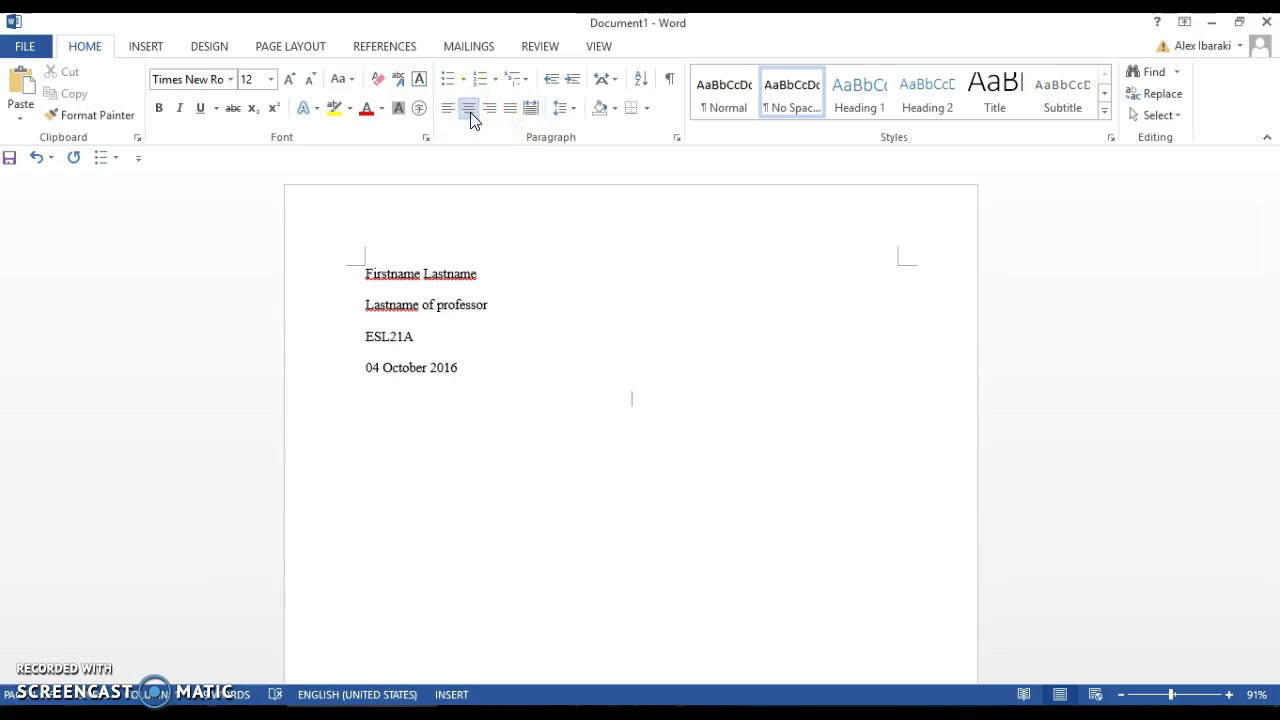
{"action": "left_click", "coordinate": [467, 110]}
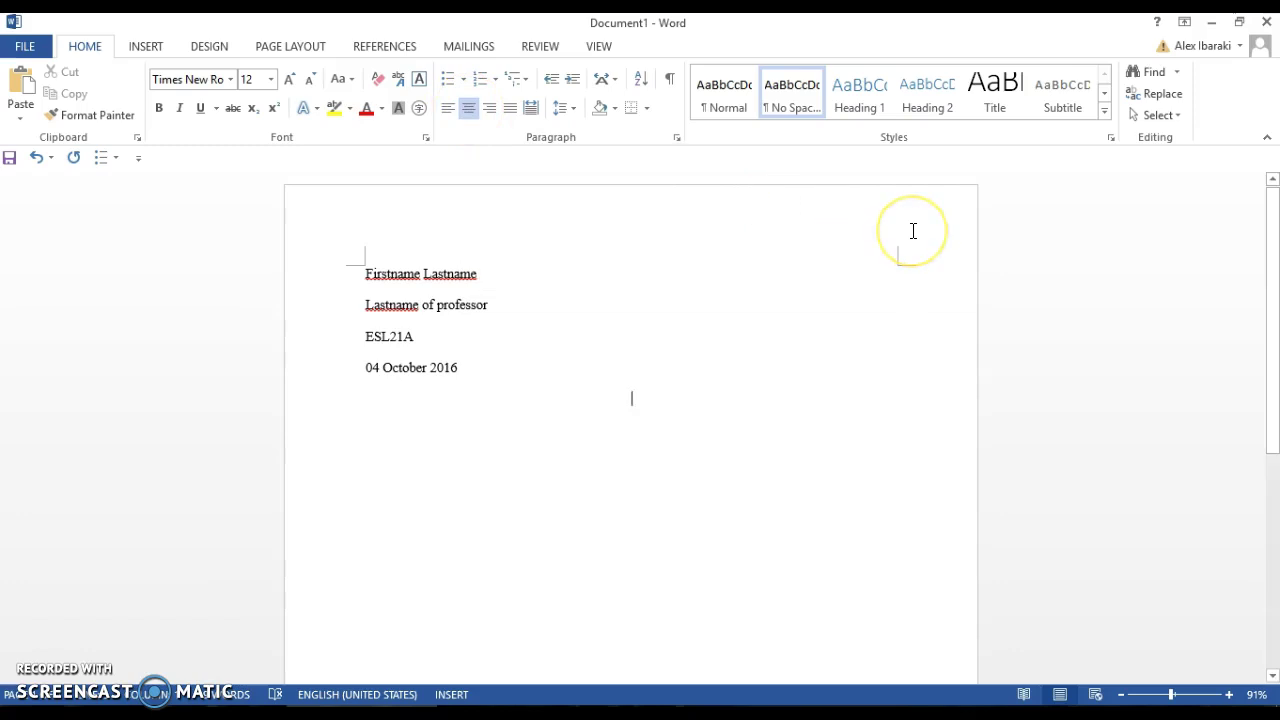
{"action": "type", "text": "Titl"}
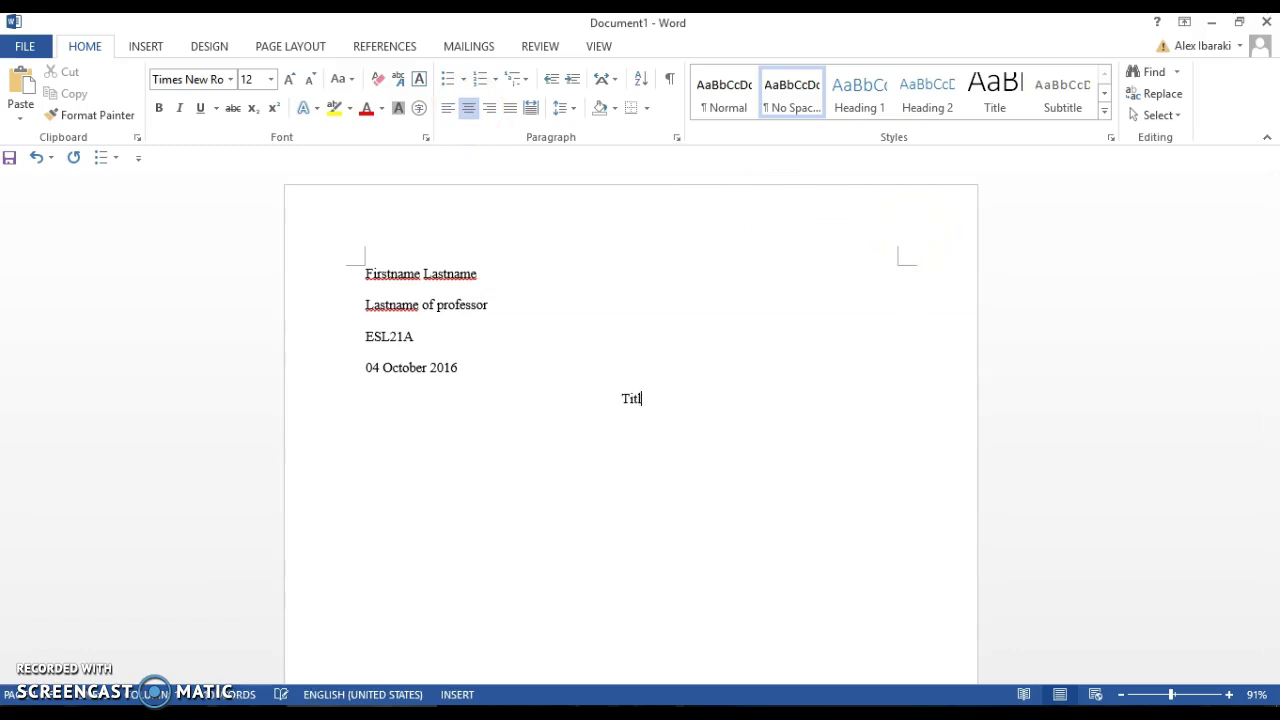
{"action": "type", "text": "e, No Bold, No Hi"}
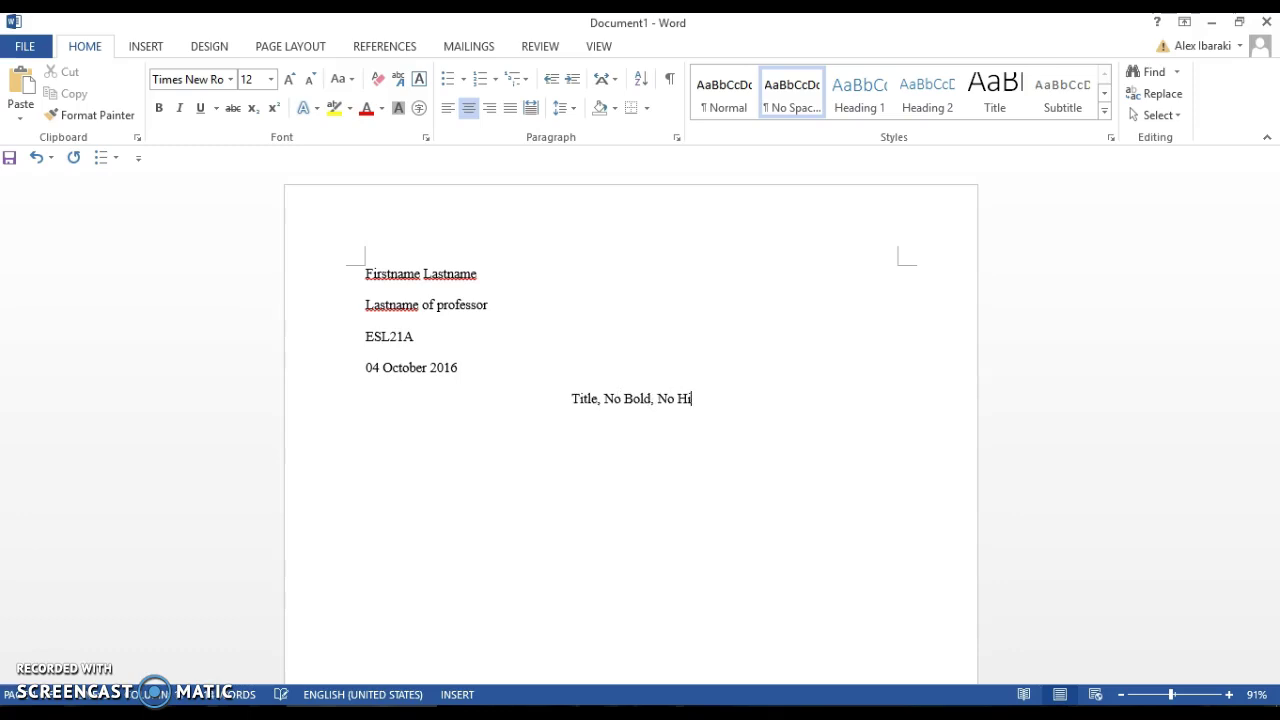
{"action": "type", "text": "ghlight"}
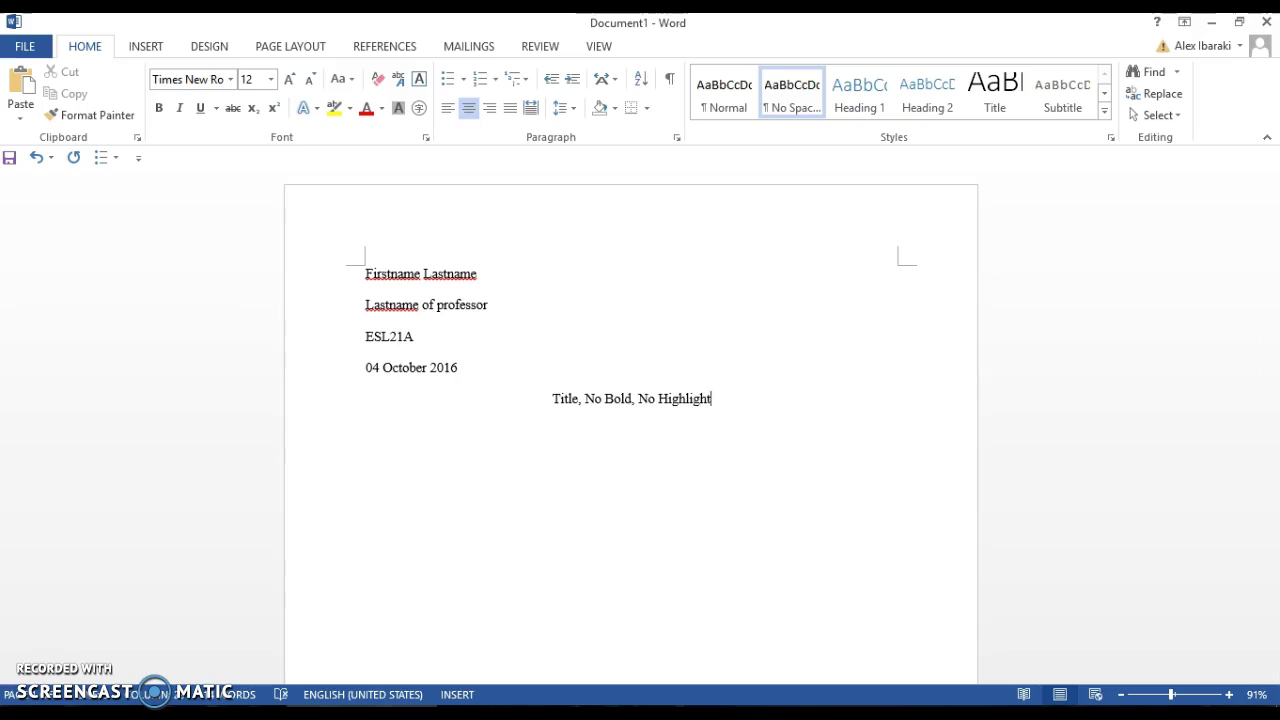
{"action": "key", "text": "Return"}
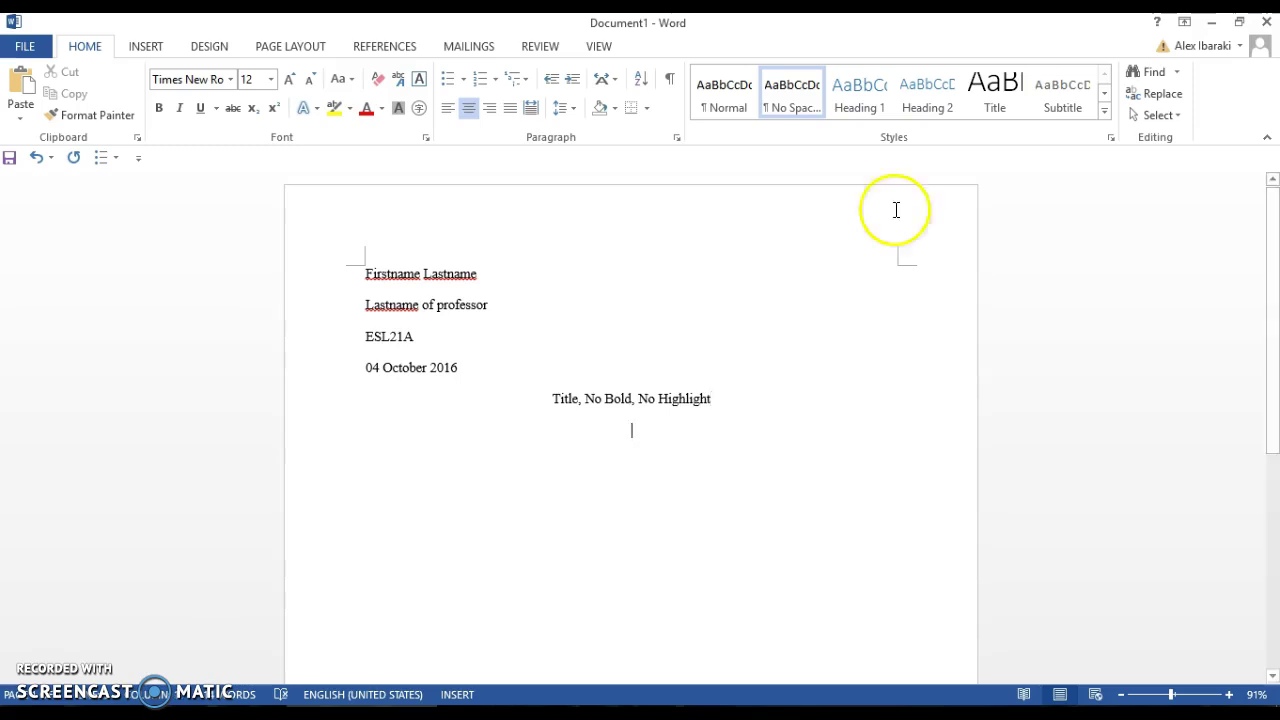
- Left-align a first-line-indented paragraph beginning 'Start typing your paragraph here. As you continue typing'
{"action": "left_click", "coordinate": [452, 112]}
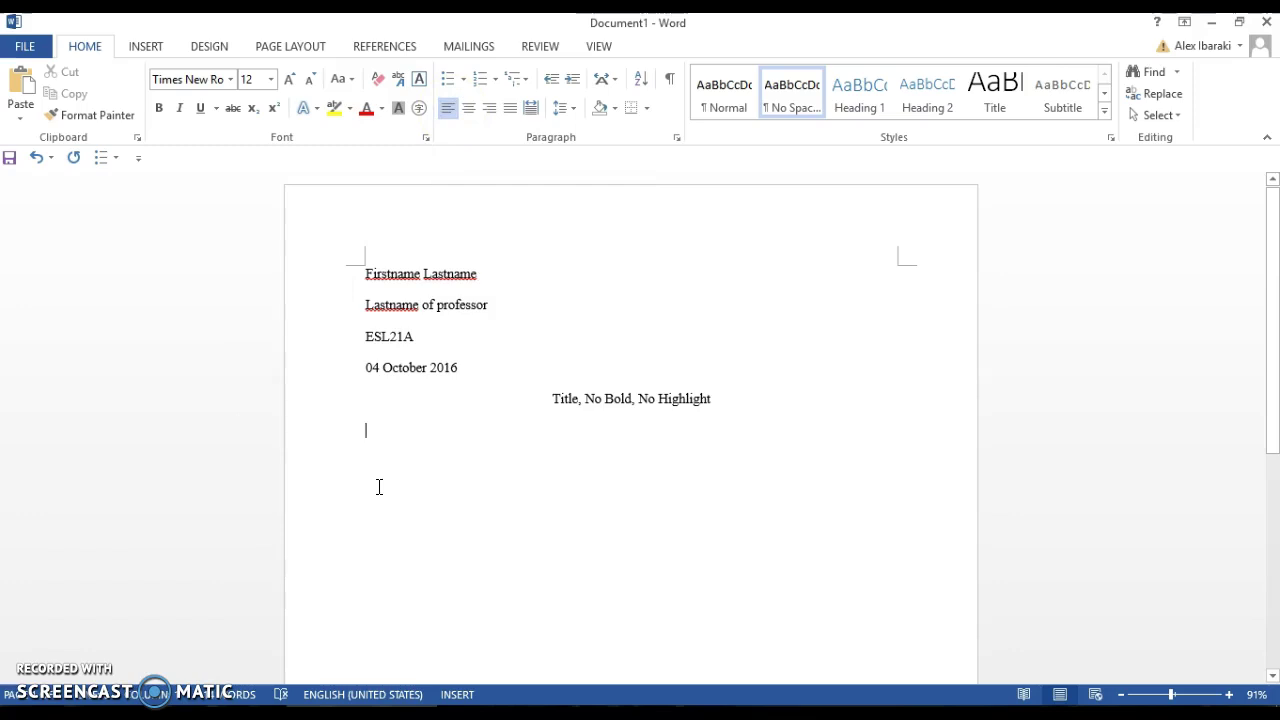
{"action": "key", "text": "Tab"}
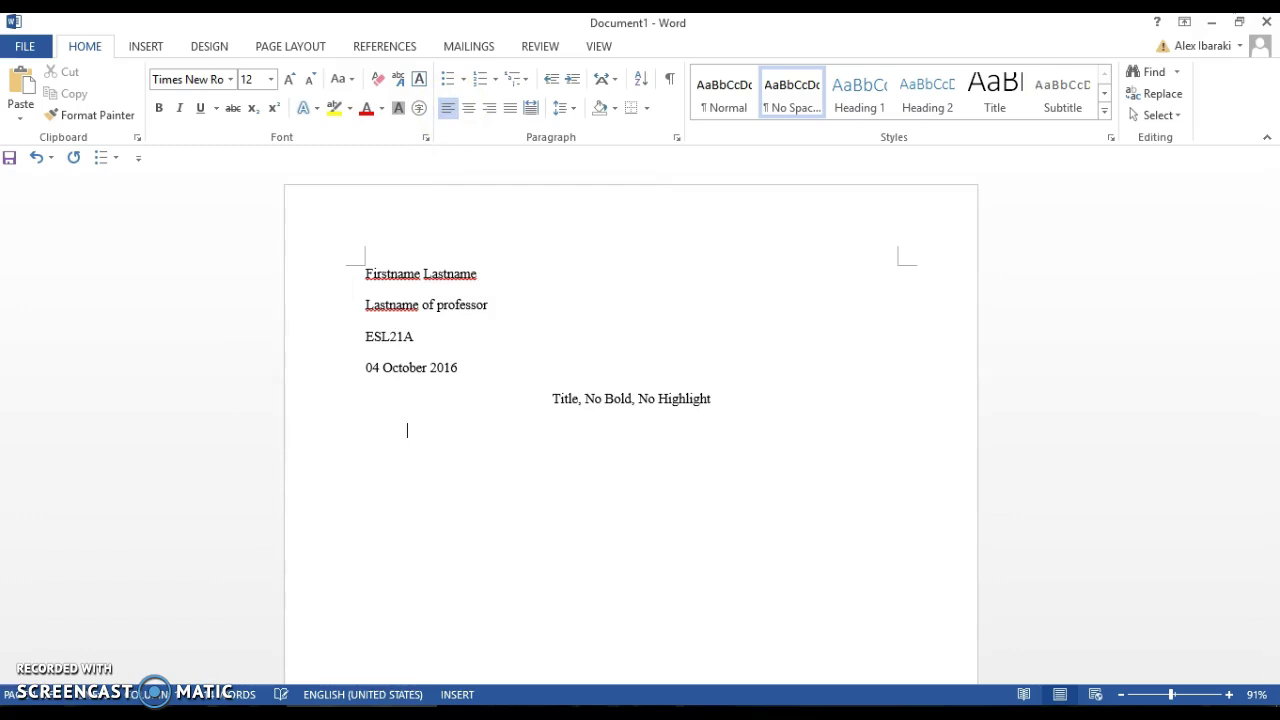
{"action": "type", "text": "Start typing your paragraph here"}
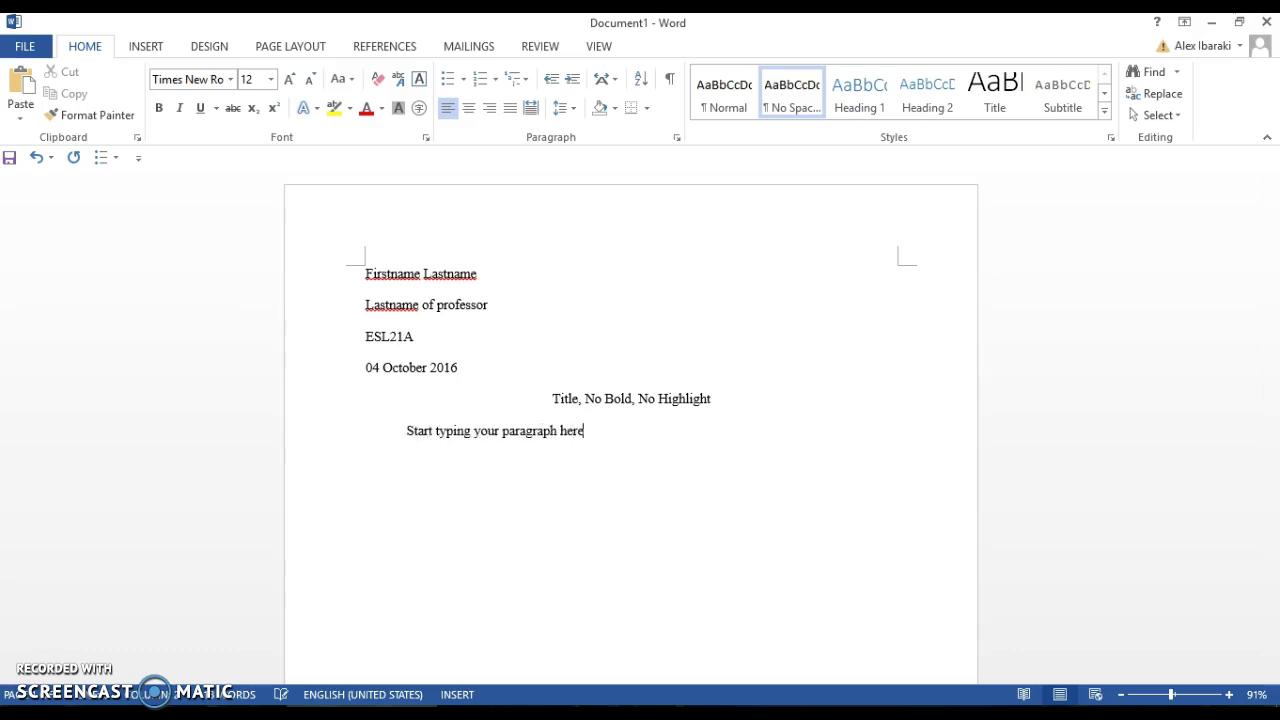
{"action": "type", "text": ". As you continue type"}
{"action": "key", "text": "BackSpace"}
{"action": "type", "text": "ing the"}
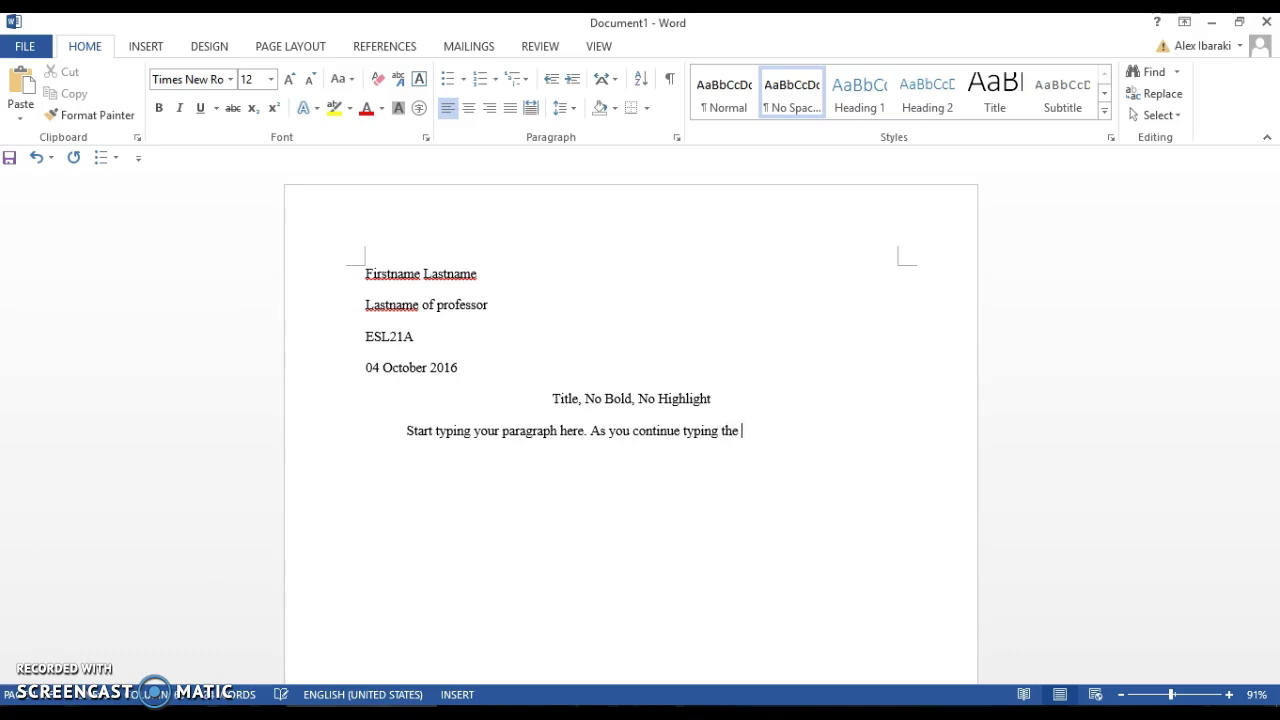
{"action": "type", "text": " formatting of yoru paper"}
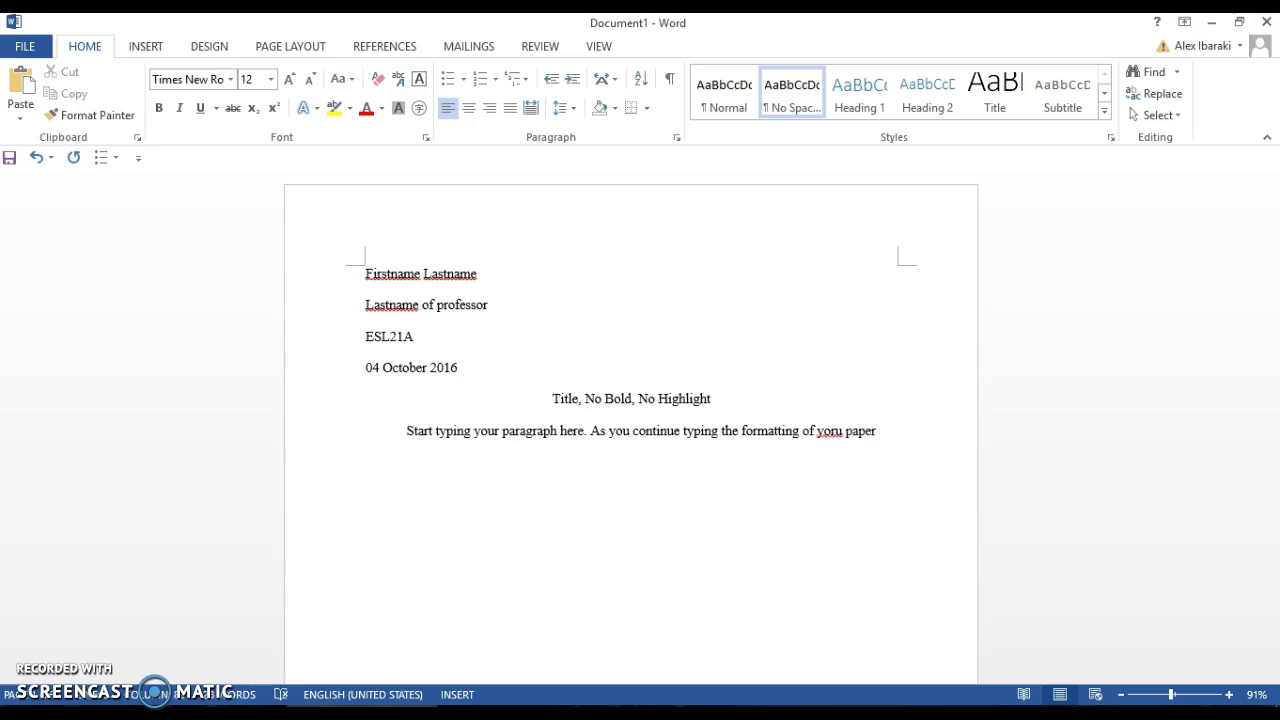
{"action": "type", "text": " should remain the same. You just continue"}
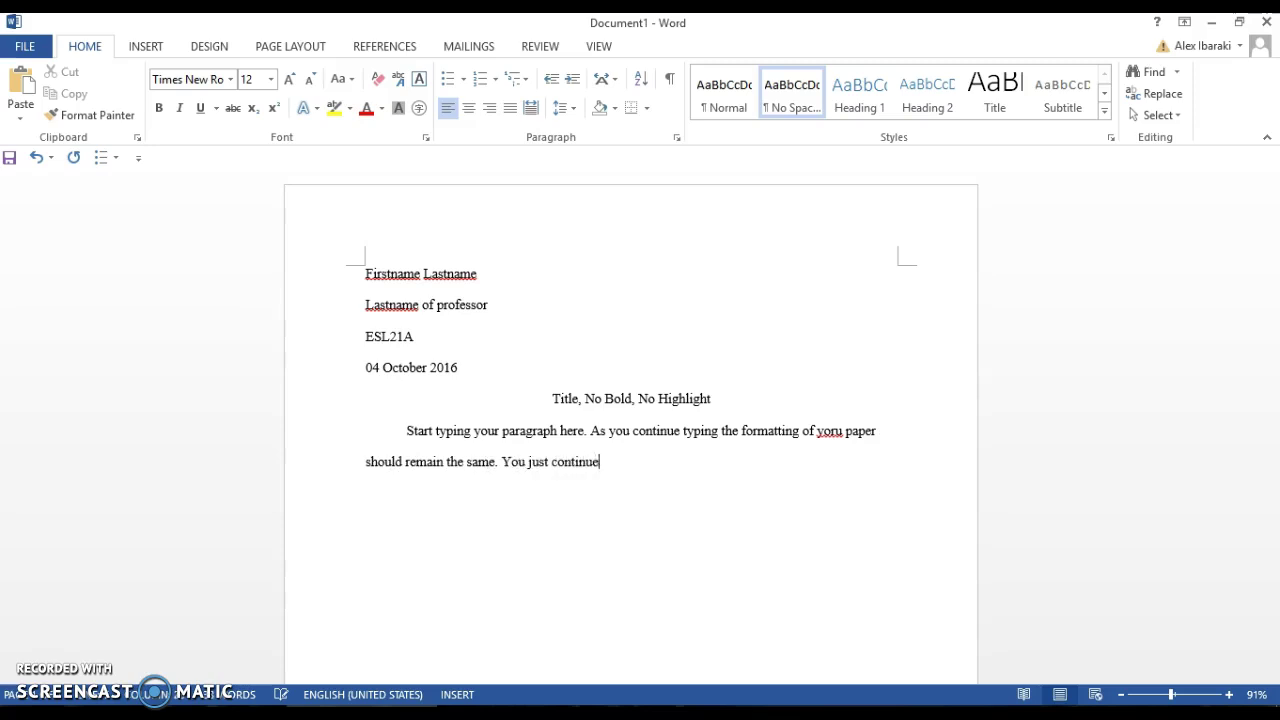
- Finish the paragraph with '...and all formatting the same.', fixing typos, then glance at File Info
{"action": "key", "text": "BackSpace"}
{"action": "key", "text": "BackSpace"}
{"action": "key", "text": "BackSpace"}
{"action": "key", "text": "BackSpace"}
{"action": "type", "text": "ing your"}
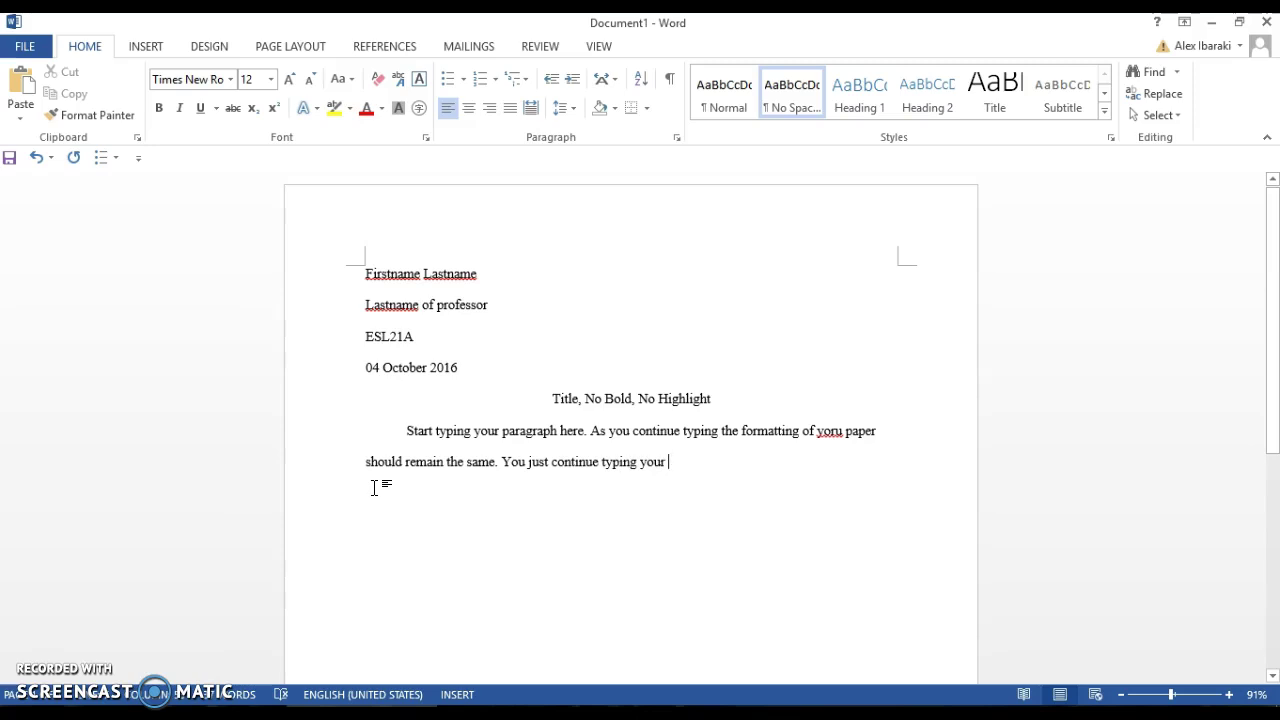
{"action": "type", "text": "parag"}
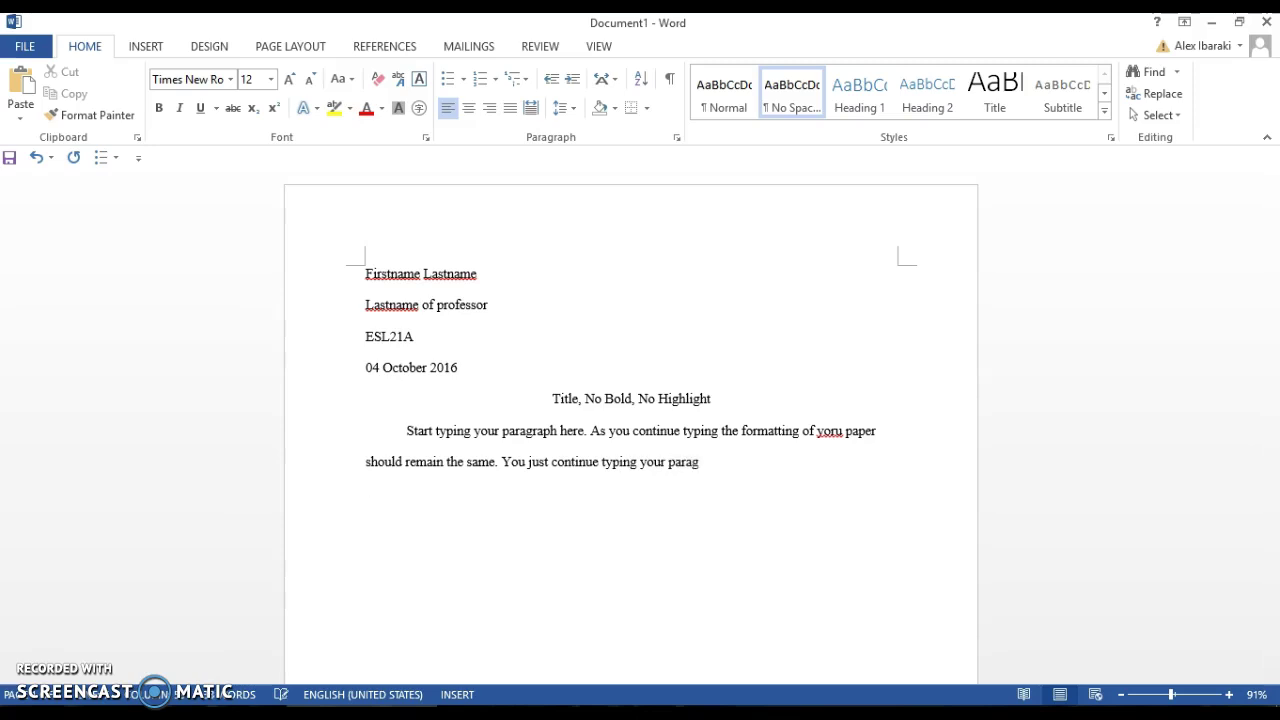
{"action": "type", "text": "raph and all formatting will remain"}
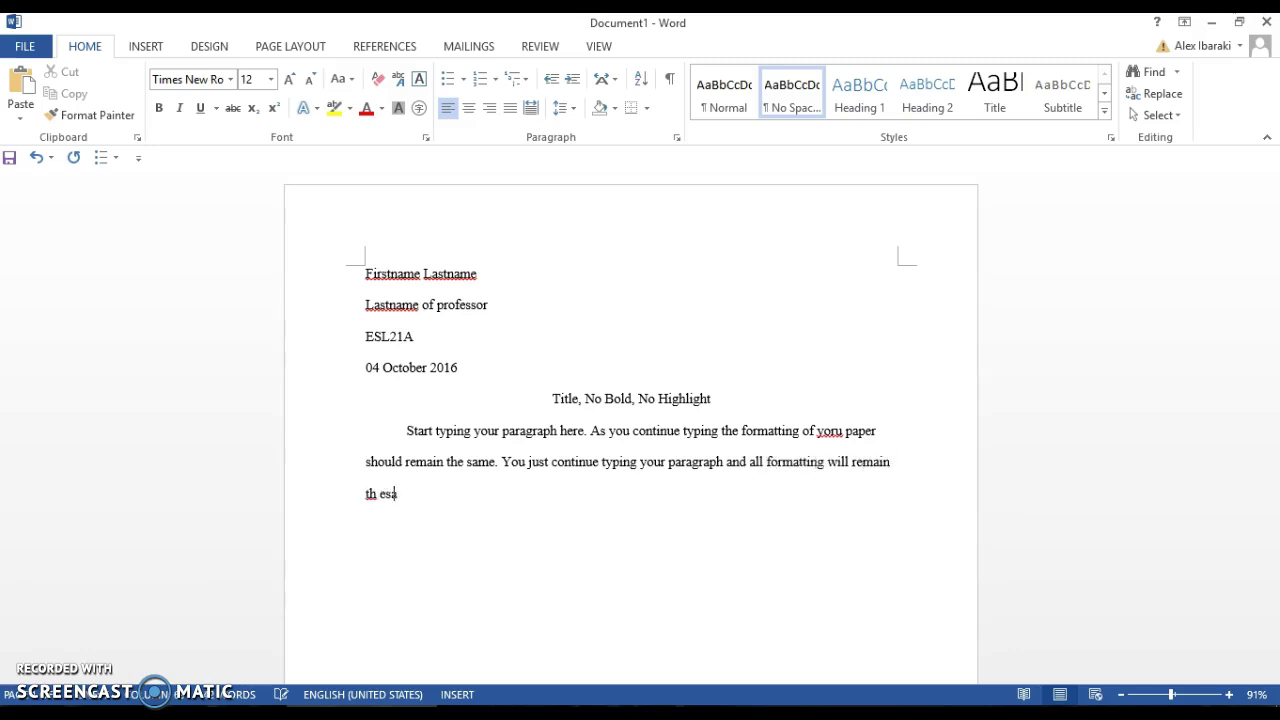
{"action": "key", "text": "BackSpace"}
{"action": "key", "text": "BackSpace"}
{"action": "key", "text": "BackSpace"}
{"action": "key", "text": "BackSpace"}
{"action": "key", "text": "BackSpace"}
{"action": "key", "text": "BackSpace"}
{"action": "key", "text": "BackSpace"}
{"action": "type", "text": "e same."}
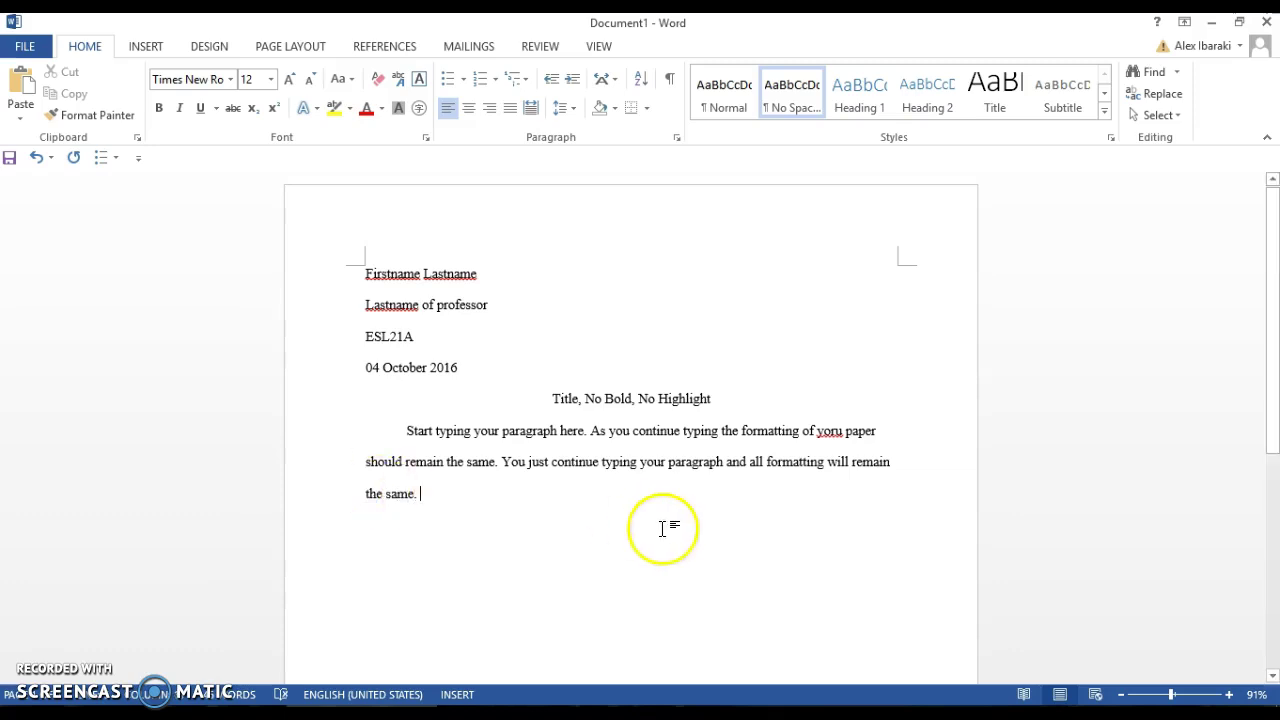
{"action": "left_click", "coordinate": [24, 56]}
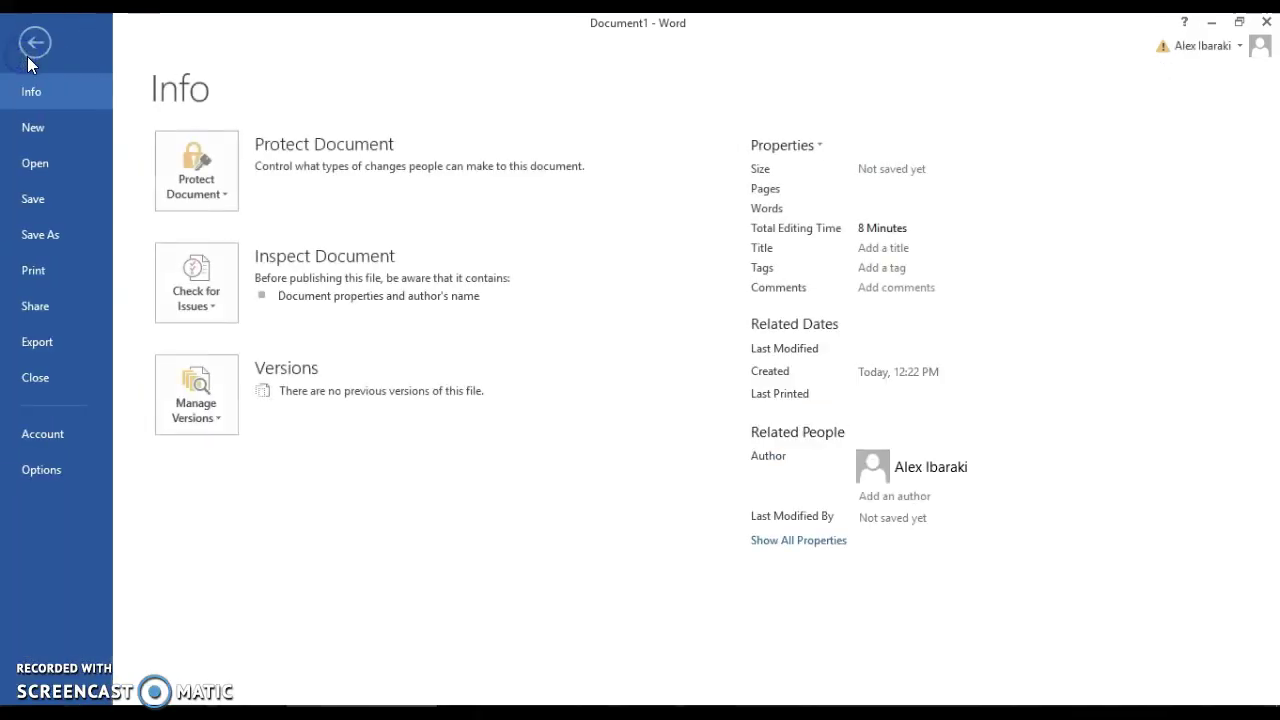
{"action": "left_click", "coordinate": [30, 48]}
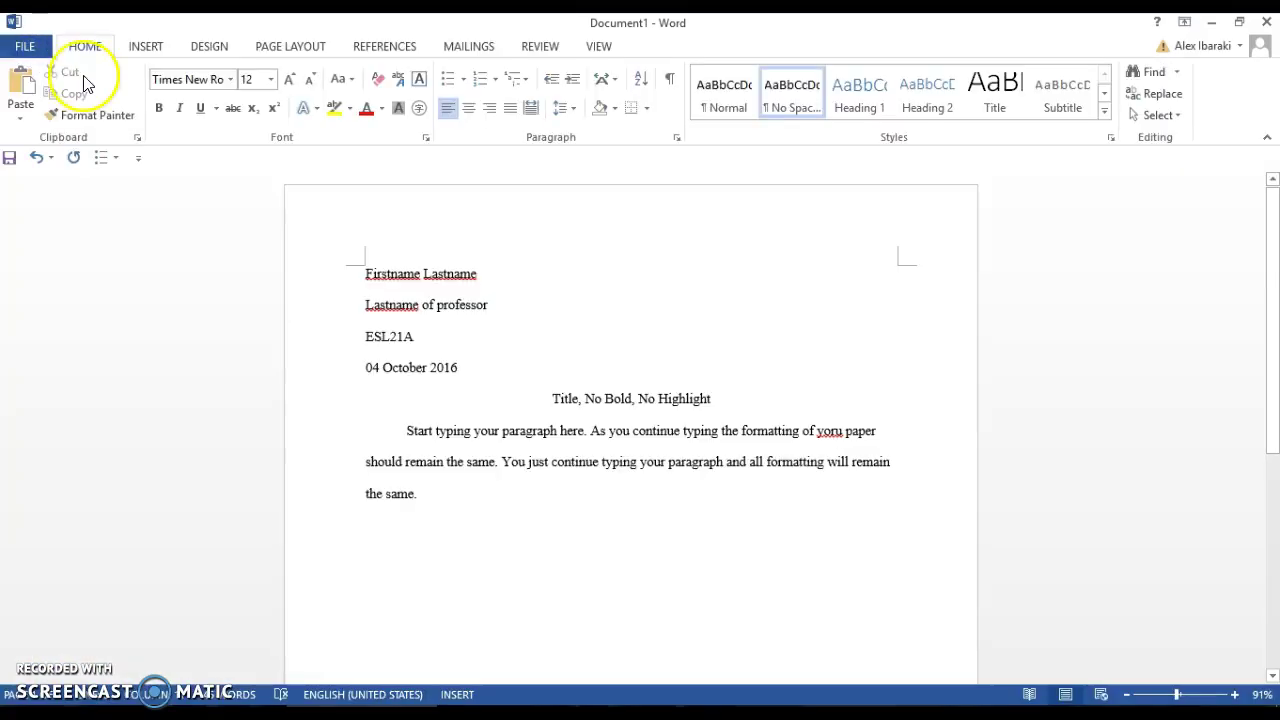
- Apply the Normal margin preset, 1 inch on all sides, from Page Layout
{"action": "left_click", "coordinate": [285, 55]}
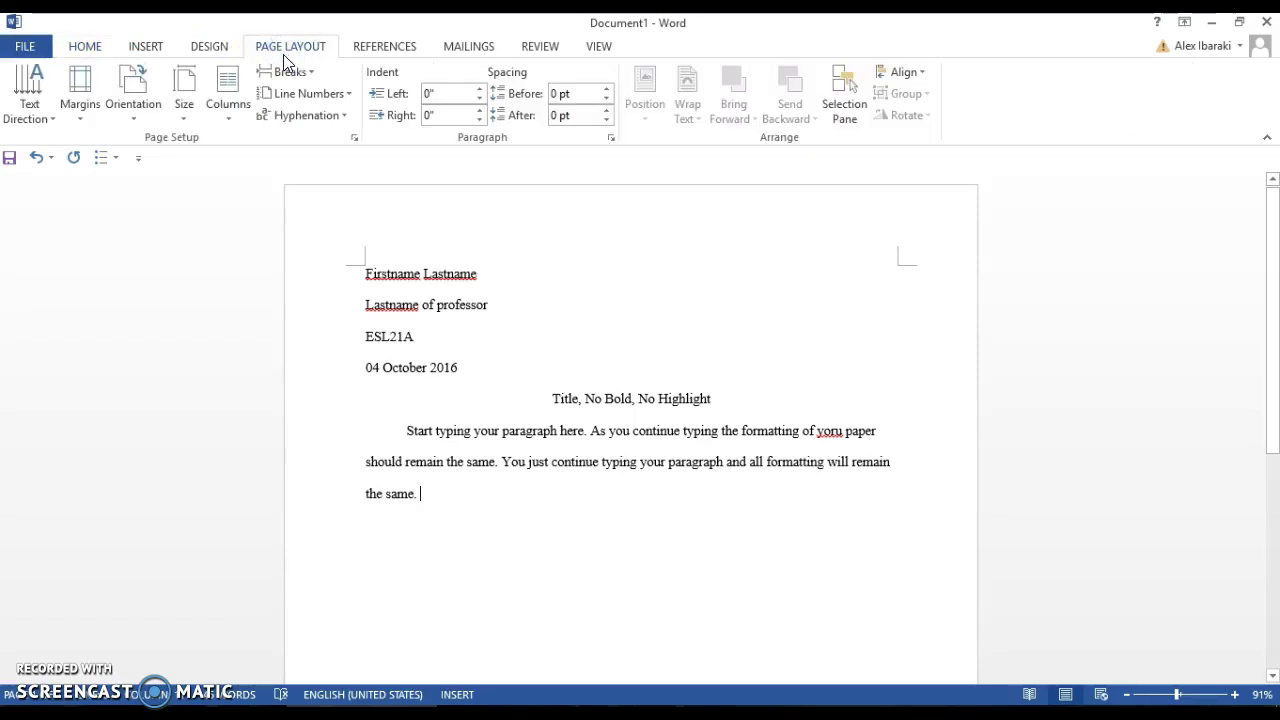
{"action": "left_click", "coordinate": [84, 104]}
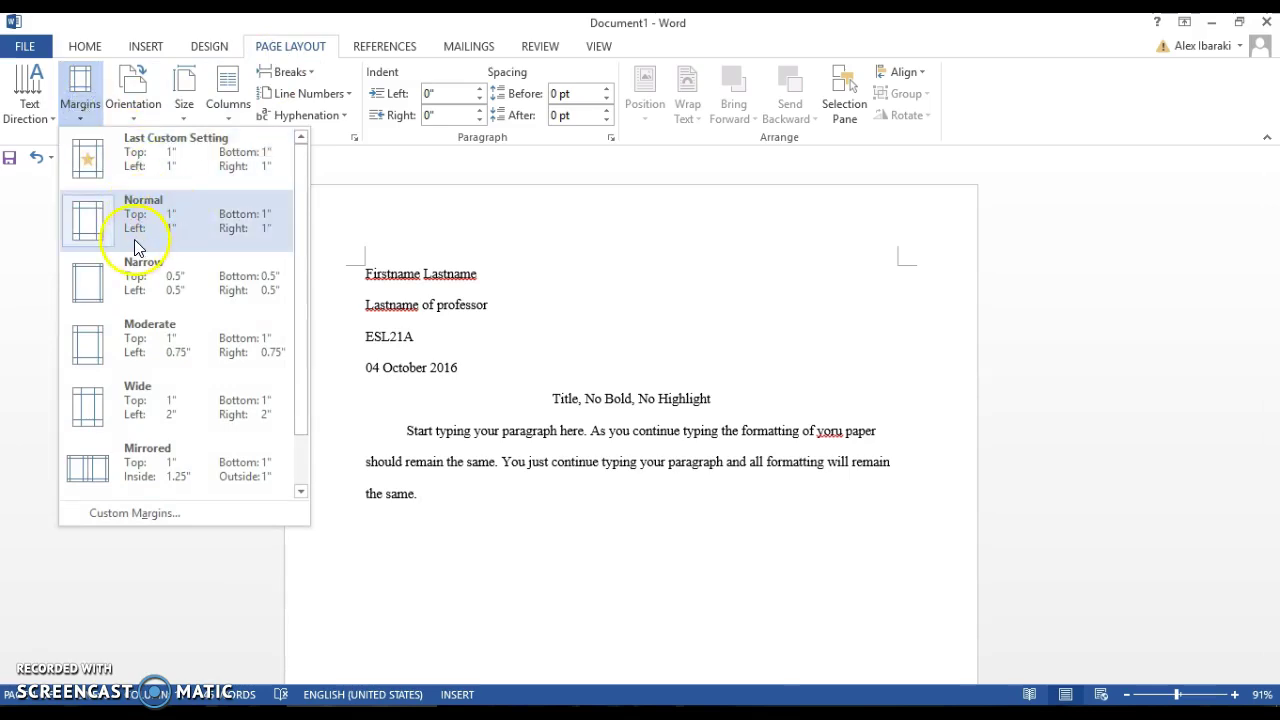
{"action": "left_click", "coordinate": [250, 240]}
{"action": "left_click", "coordinate": [535, 315]}
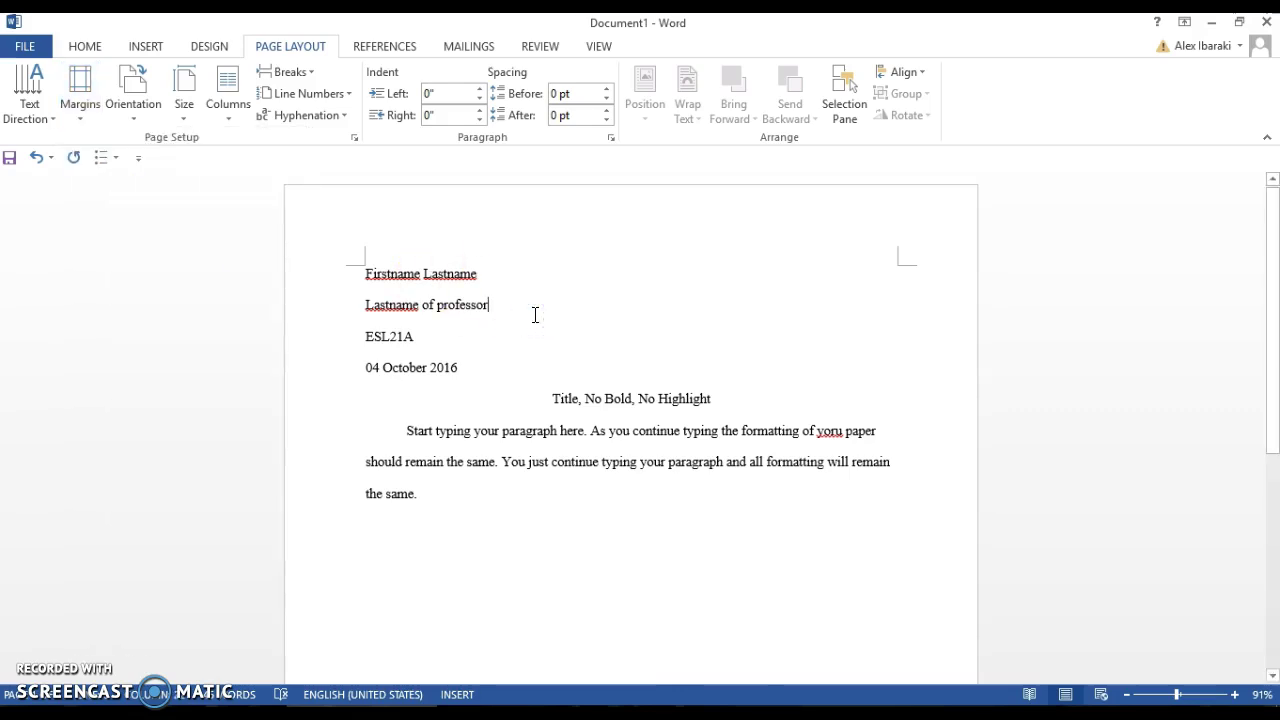
- Correct 'yoru' to 'your' in the body paragraph
{"action": "left_click", "coordinate": [833, 430]}
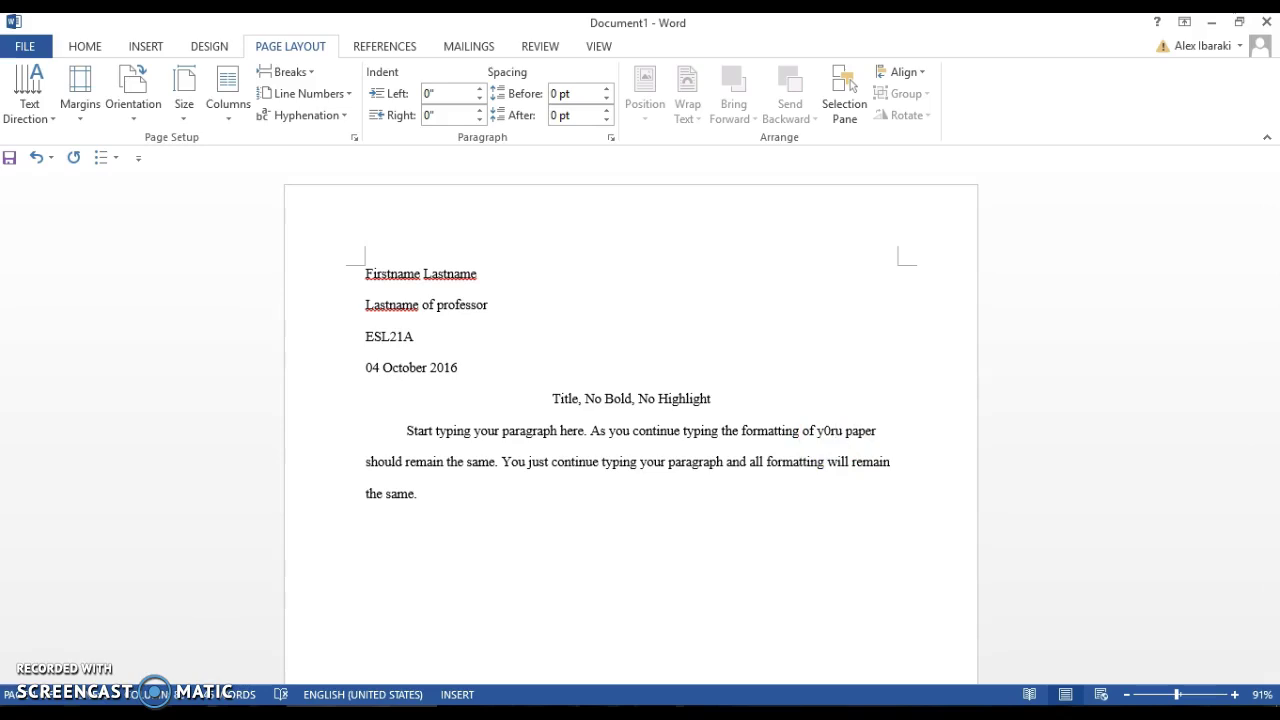
{"action": "key", "text": "BackSpace"}
{"action": "key", "text": "BackSpace"}
{"action": "key", "text": "BackSpace"}
{"action": "key", "text": "BackSpace"}
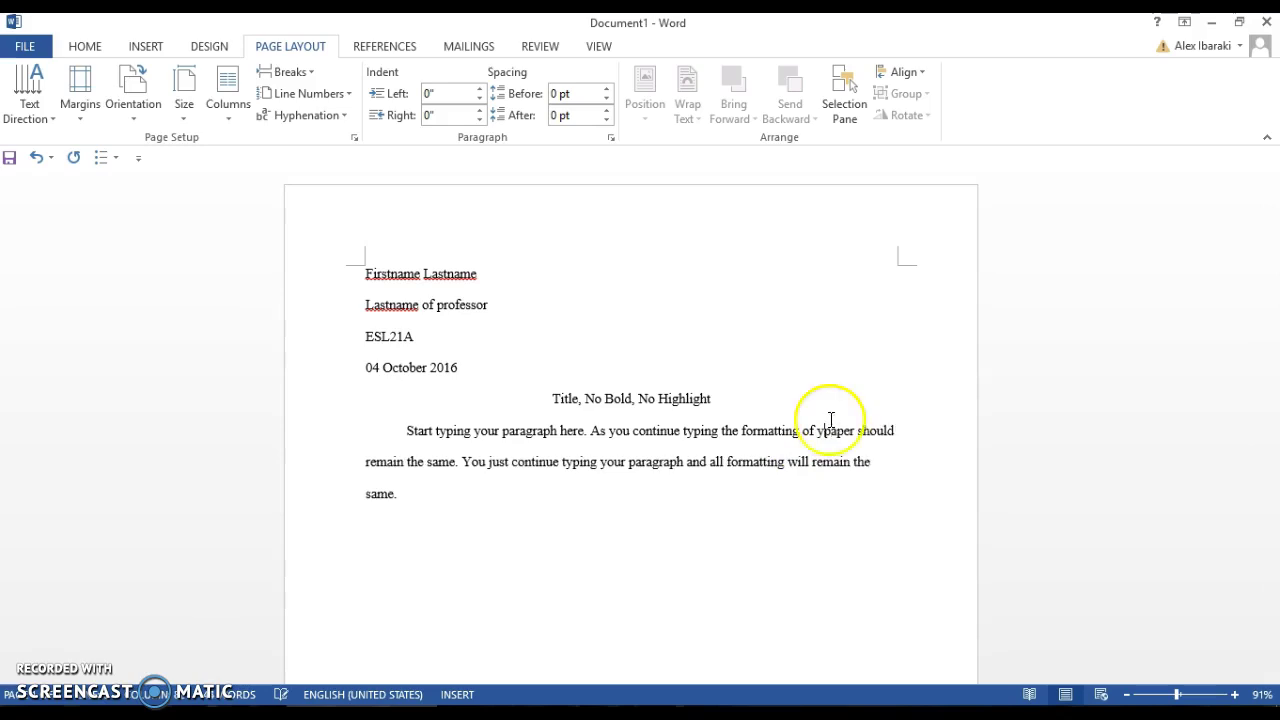
{"action": "type", "text": "our"}
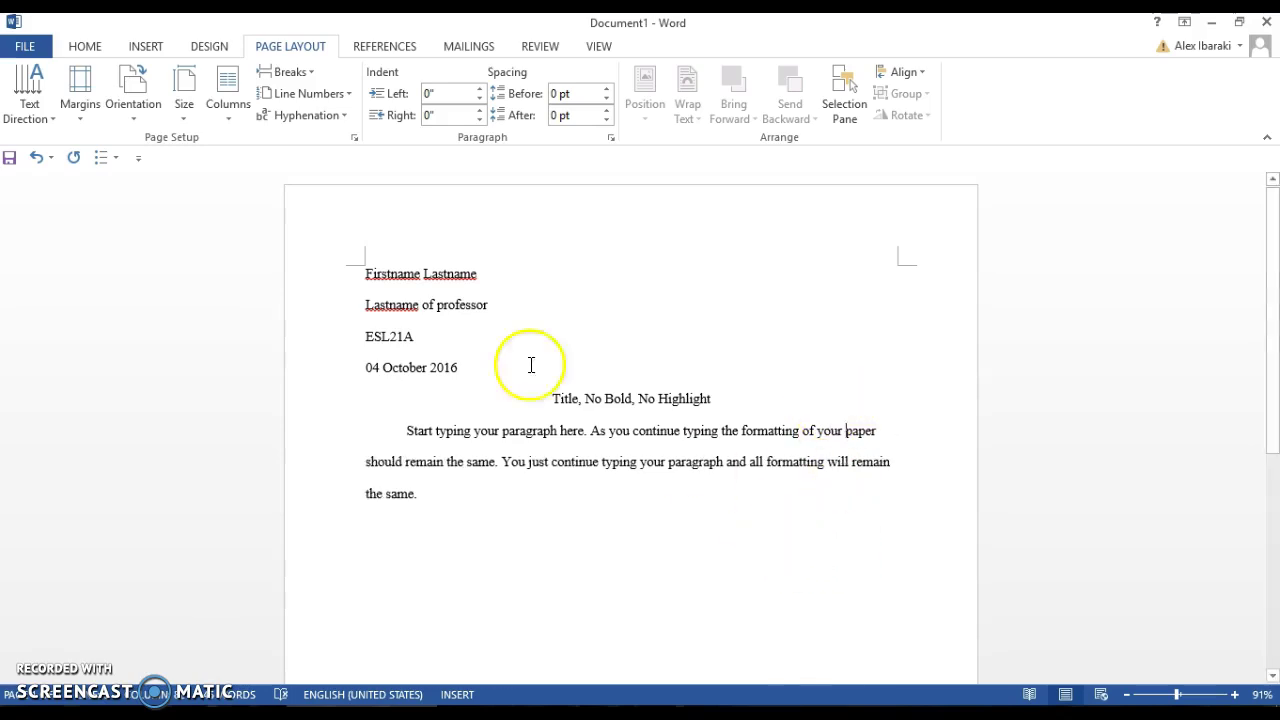